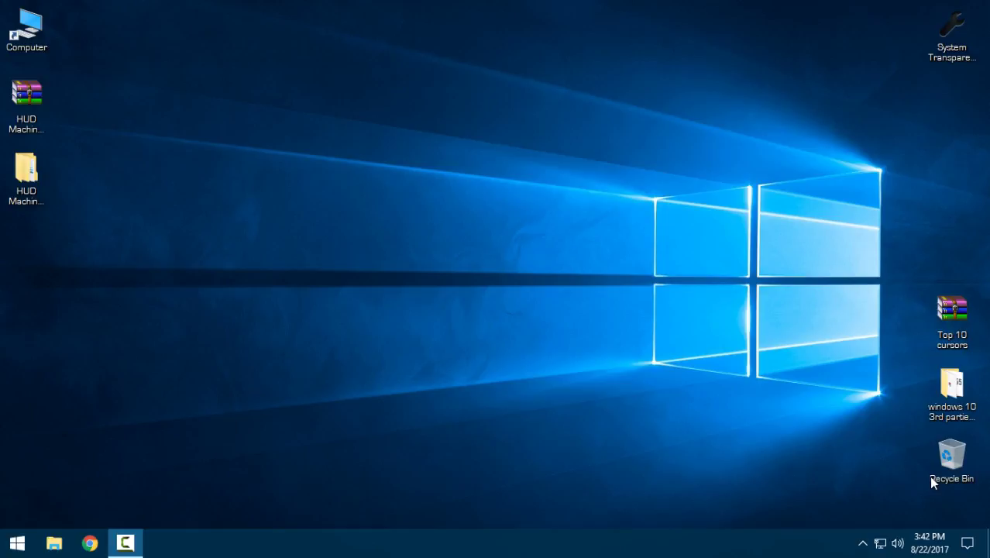
# Refresh the desktop and select the System Transparency shortcut.
pyautogui.rightClick(338, 192)
pyautogui.click(375, 253)
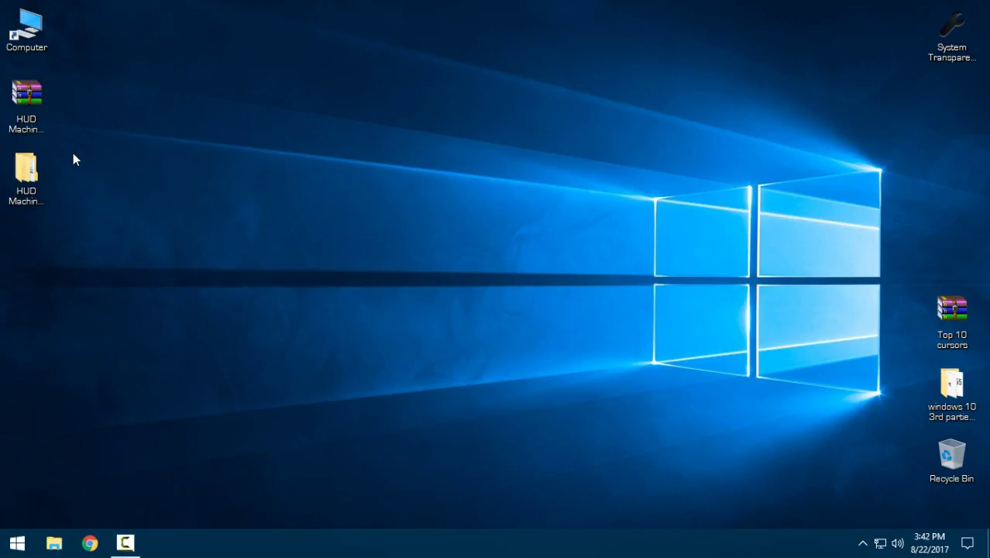
pyautogui.click(960, 58)
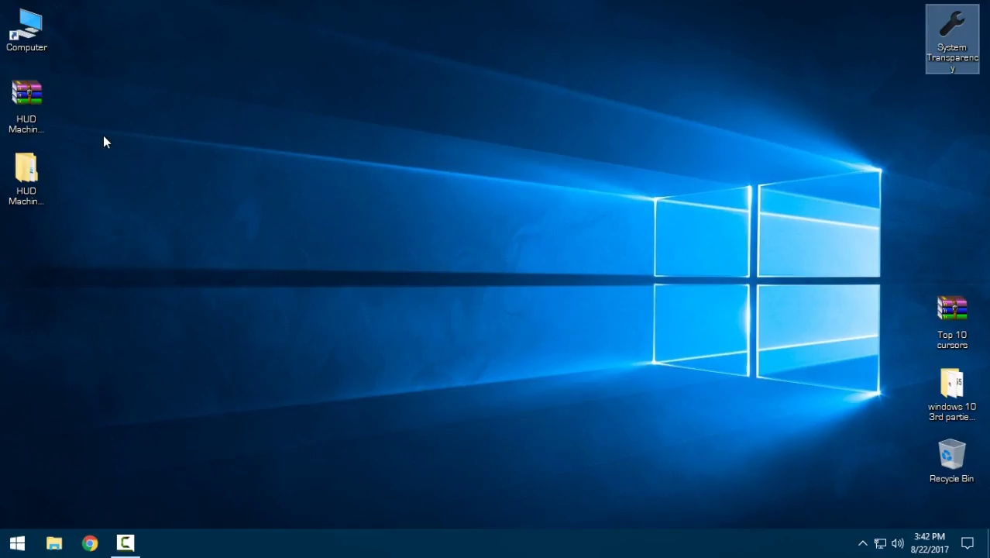
# Browse to HUD Machine Launch > Extras > Desktop Context Menu Shortcuts and select its registry files.
pyautogui.doubleClick(31, 177)
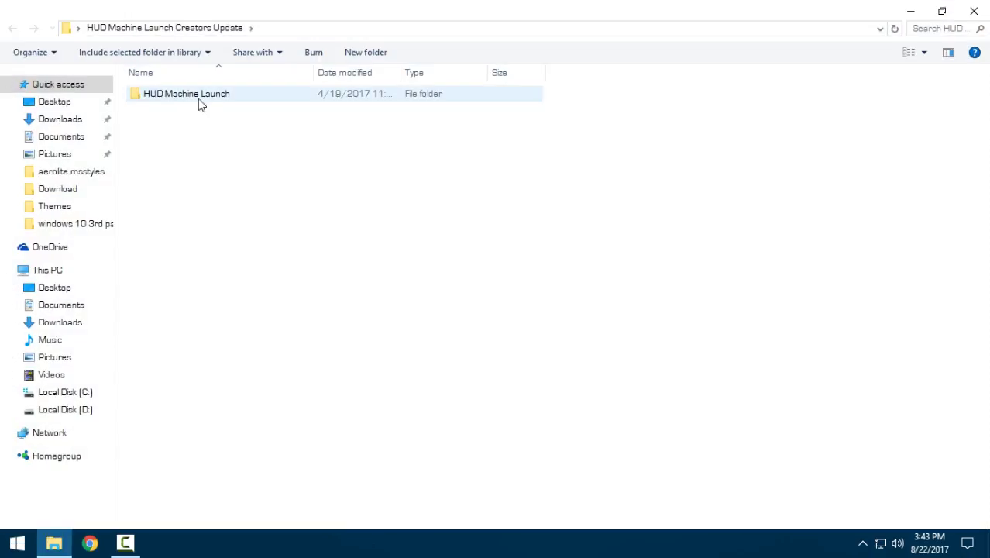
pyautogui.doubleClick(221, 99)
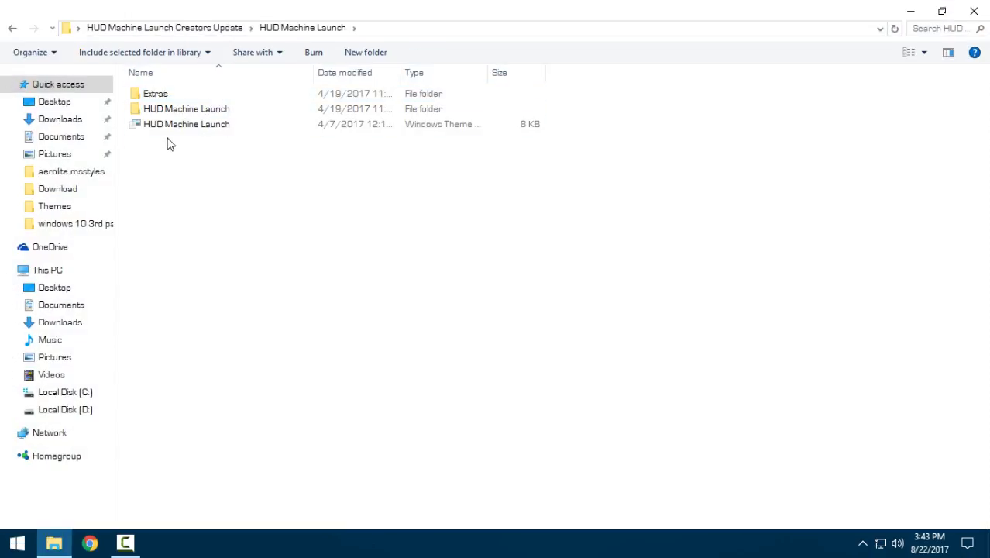
pyautogui.doubleClick(161, 96)
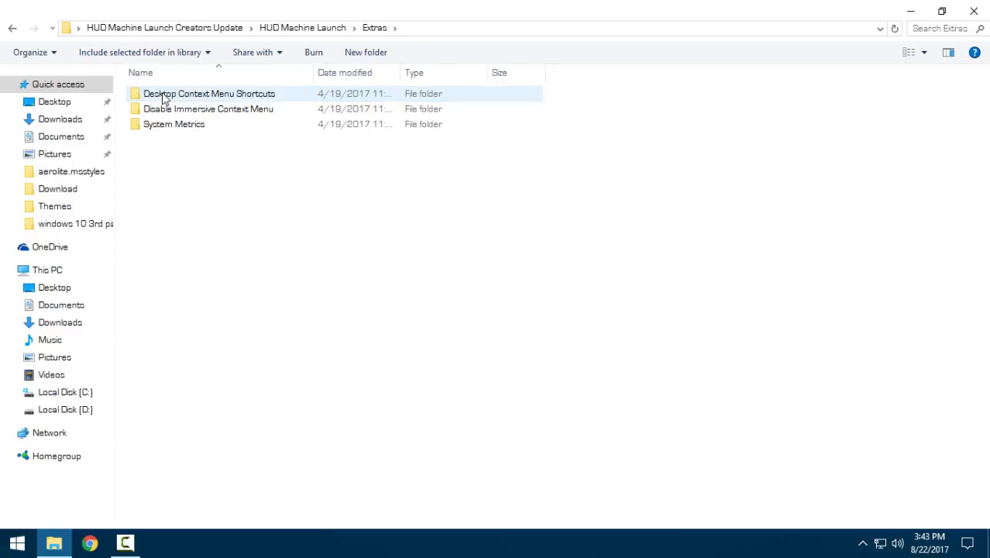
pyautogui.doubleClick(250, 96)
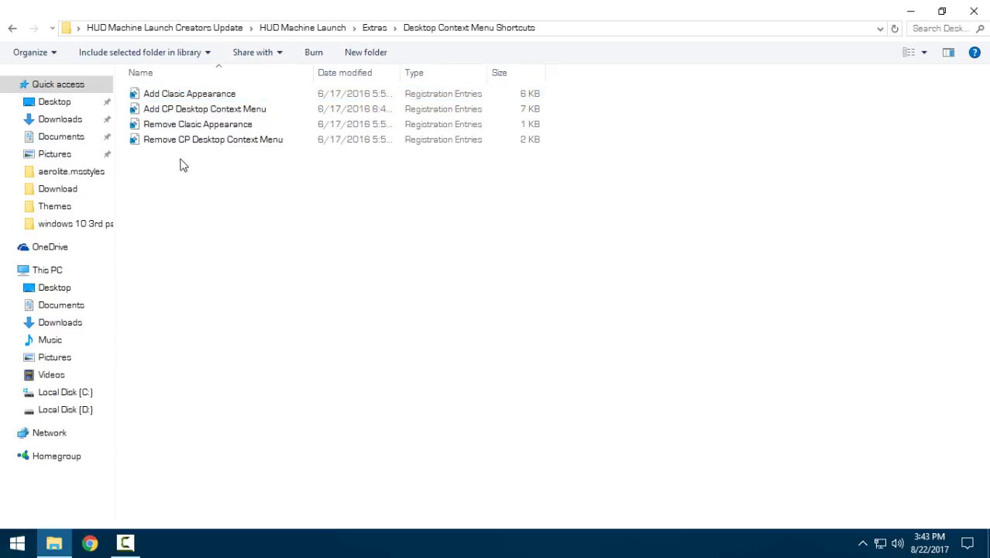
pyautogui.moveTo(158, 152)
pyautogui.mouseDown()
pyautogui.moveTo(232, 114)
pyautogui.moveTo(260, 167)
pyautogui.mouseUp()
pyautogui.rightClick(252, 183)
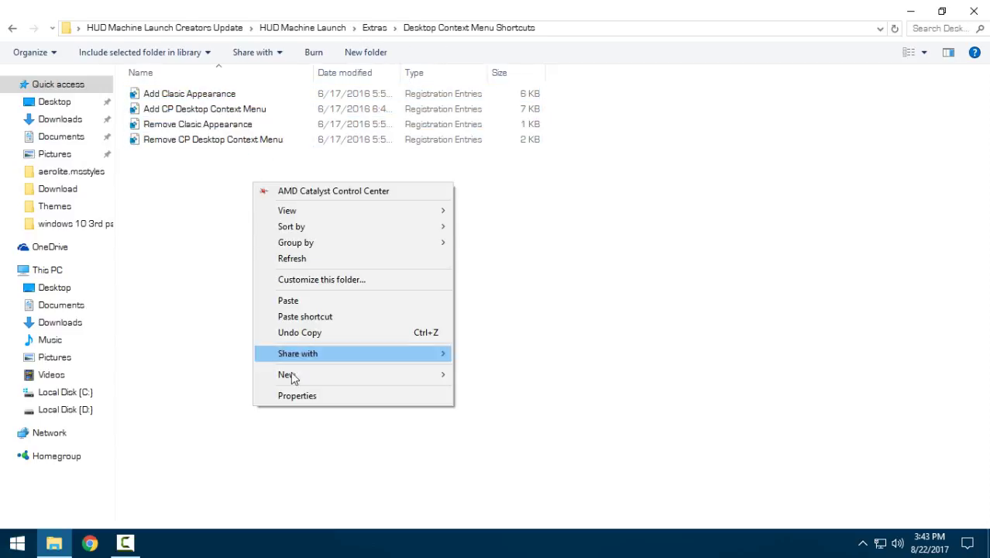
# Check the desktop's new context menu entries, then return to the Extras folder.
pyautogui.click(922, 11)
pyautogui.rightClick(334, 145)
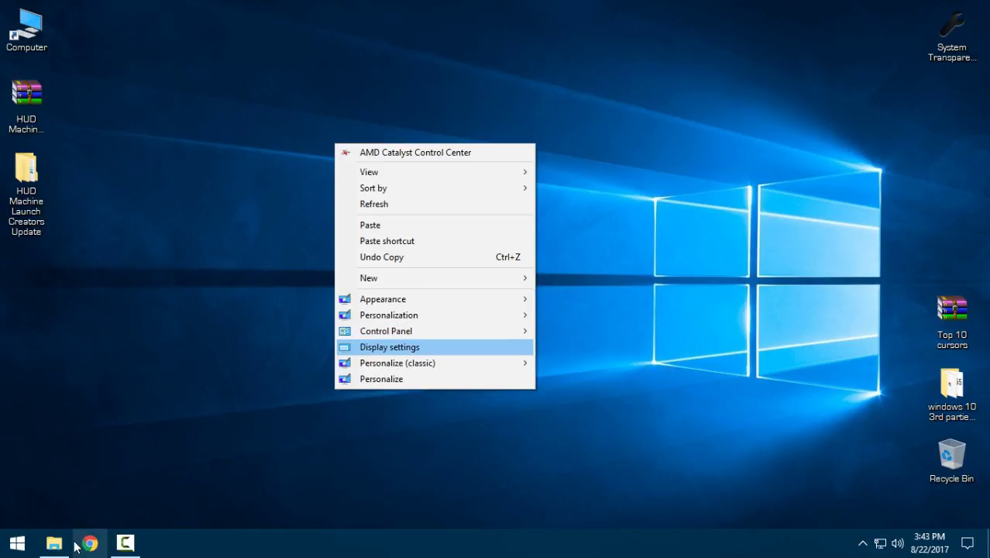
pyautogui.click(54, 543)
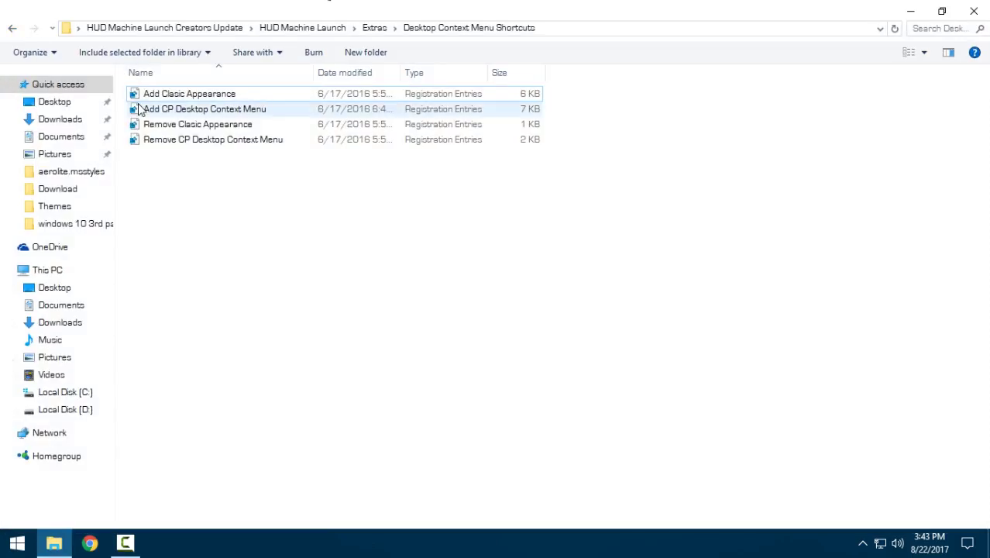
pyautogui.rightClick(141, 108)
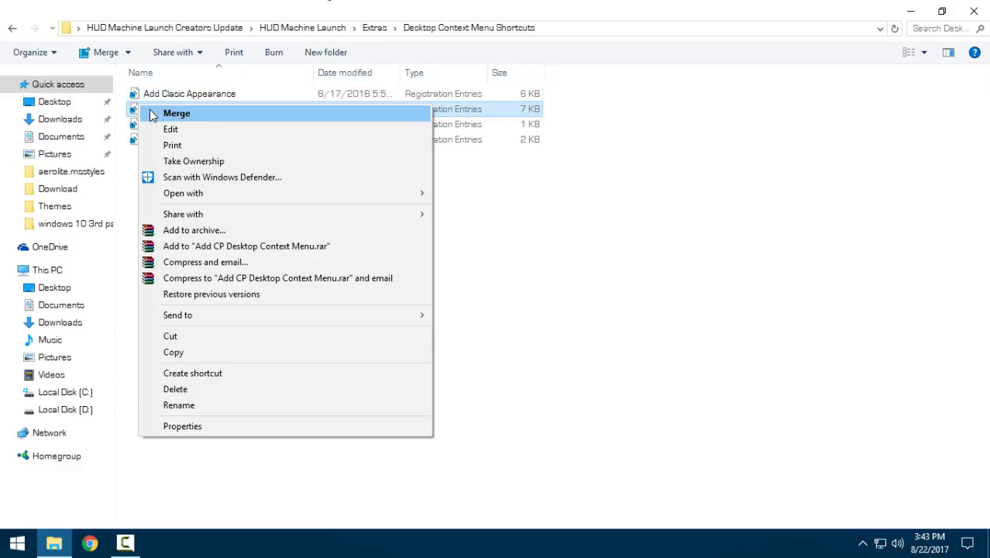
pyautogui.click(547, 185)
pyautogui.moveTo(176, 179); pyautogui.dragTo(160, 100)
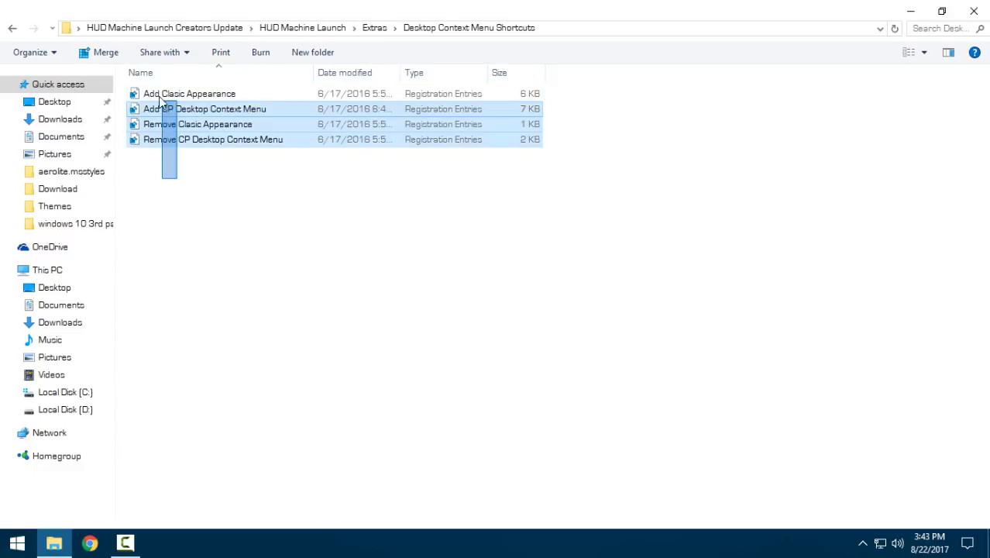
pyautogui.click(12, 27)
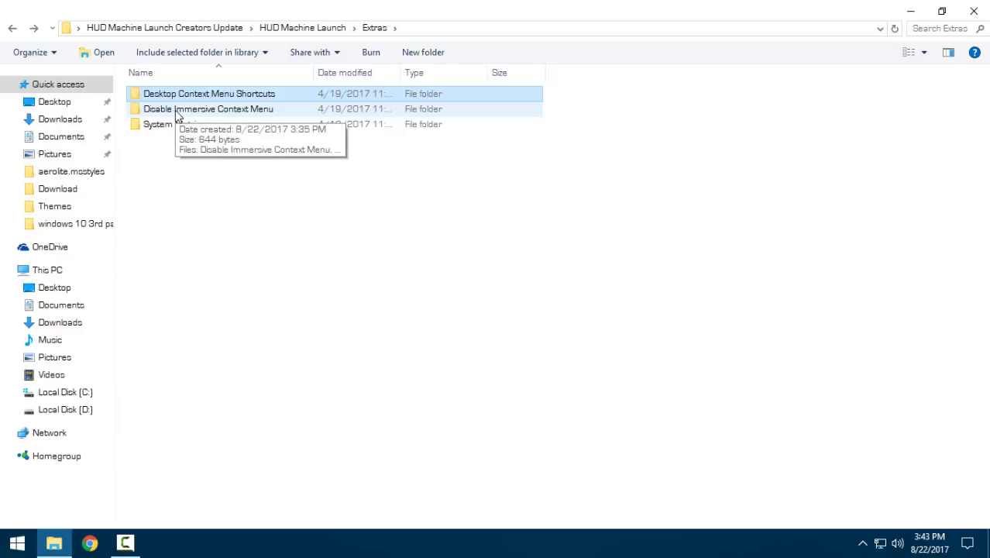
# Inspect the Disable Immersive Context Menu file's options and return to Extras.
pyautogui.doubleClick(175, 110)
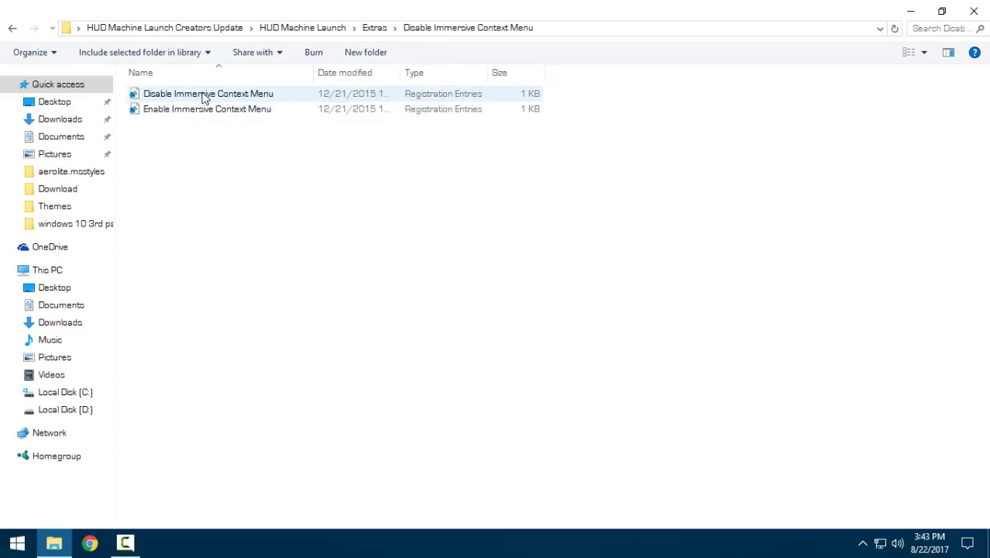
pyautogui.rightClick(203, 94)
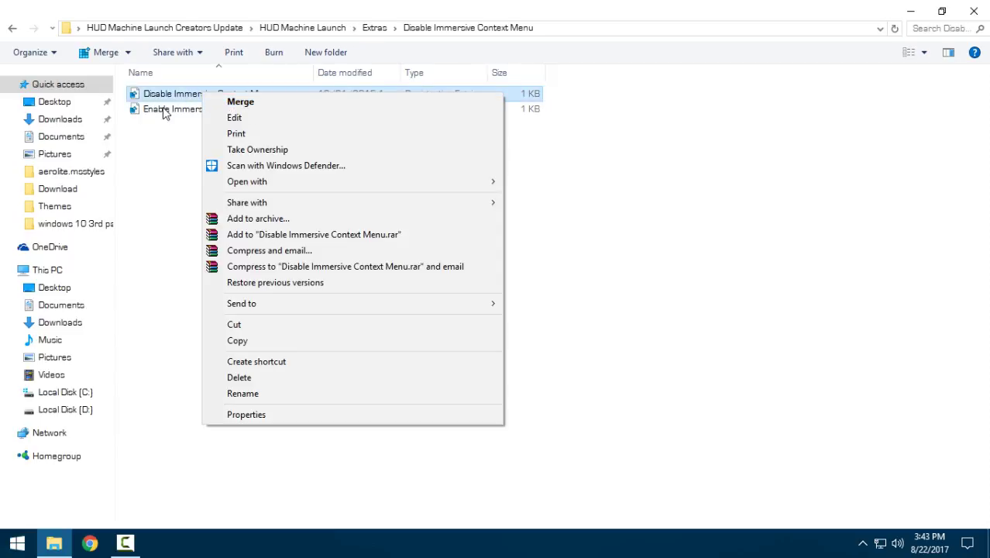
pyautogui.click(176, 96)
pyautogui.click(177, 109)
pyautogui.rightClick(242, 95)
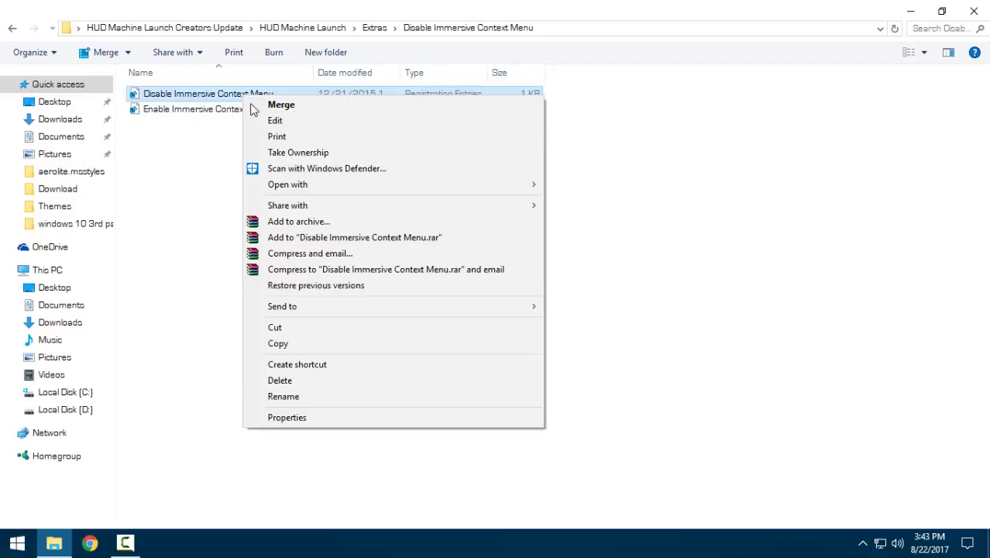
pyautogui.click(11, 31)
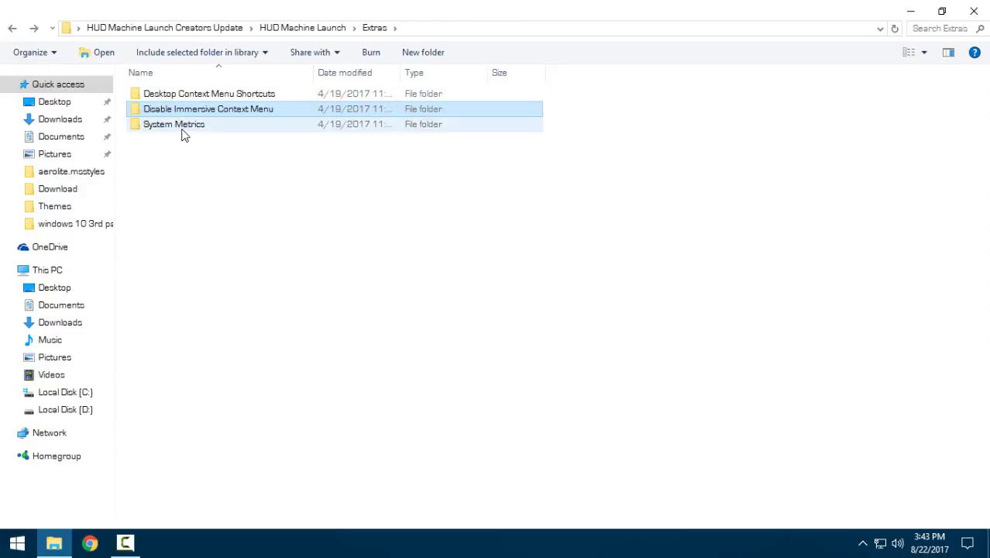
# Merge HUD Machine White System Metrics from the System Metrics folder into the registry.
pyautogui.click(184, 134)
pyautogui.doubleClick(184, 127)
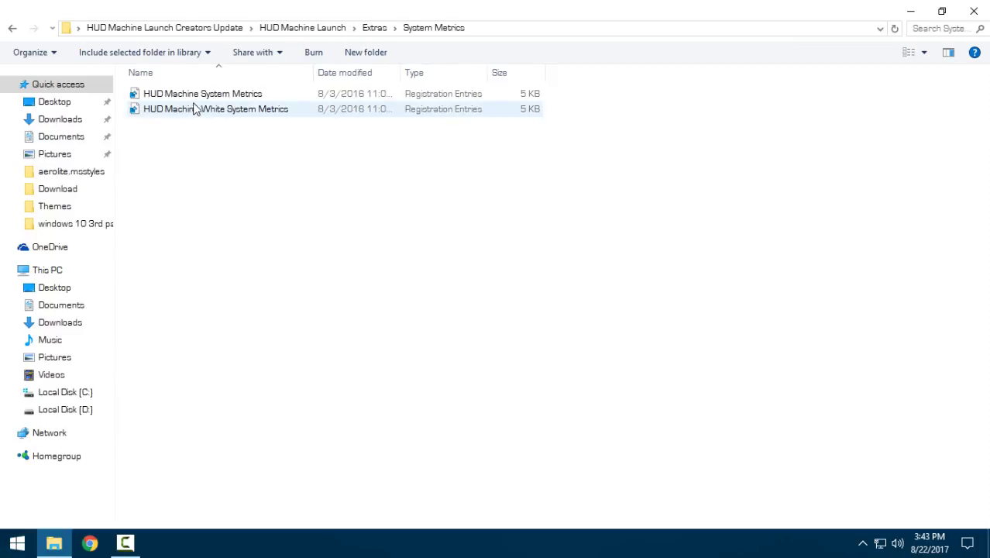
pyautogui.rightClick(194, 108)
pyautogui.click(161, 111)
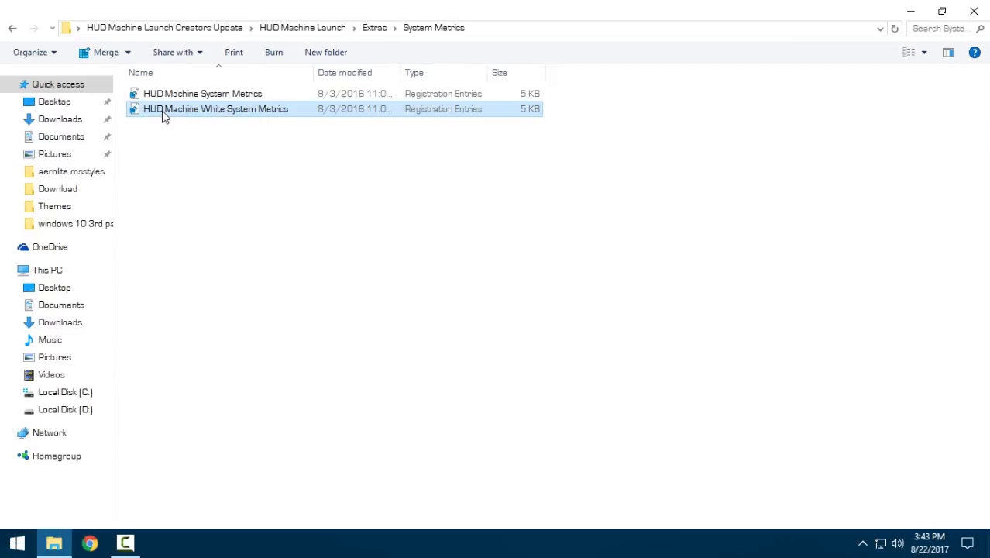
pyautogui.rightClick(161, 110)
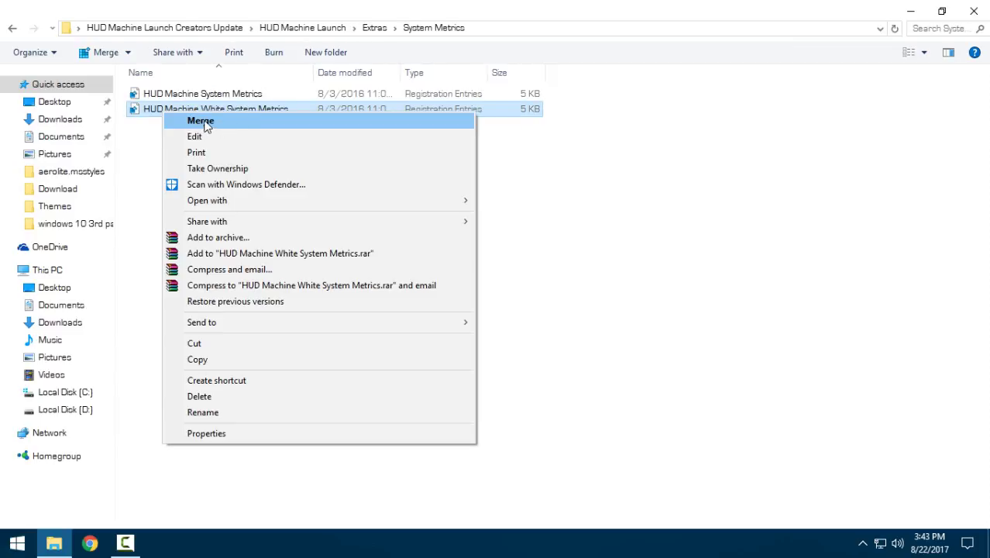
pyautogui.click(203, 122)
pyautogui.click(595, 297)
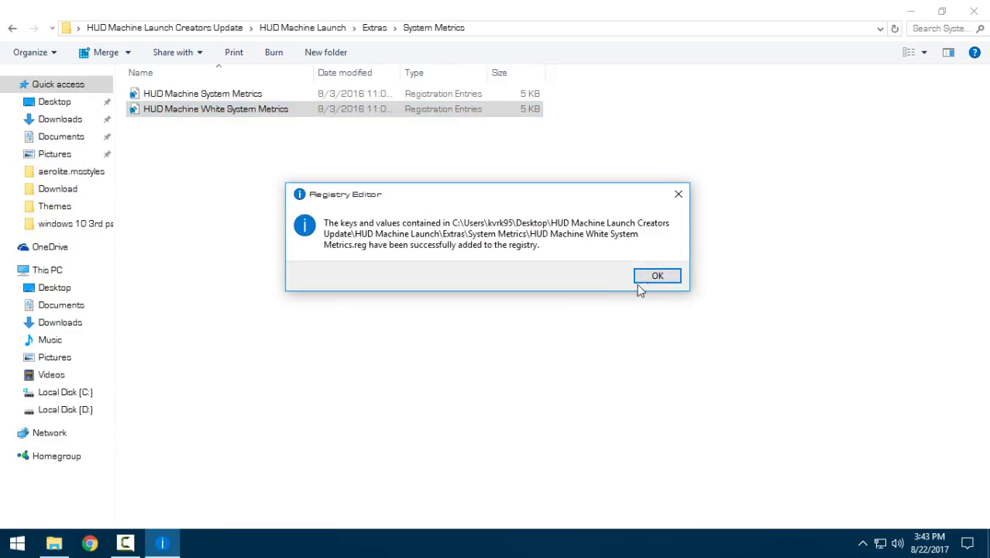
pyautogui.click(646, 285)
pyautogui.click(12, 28)
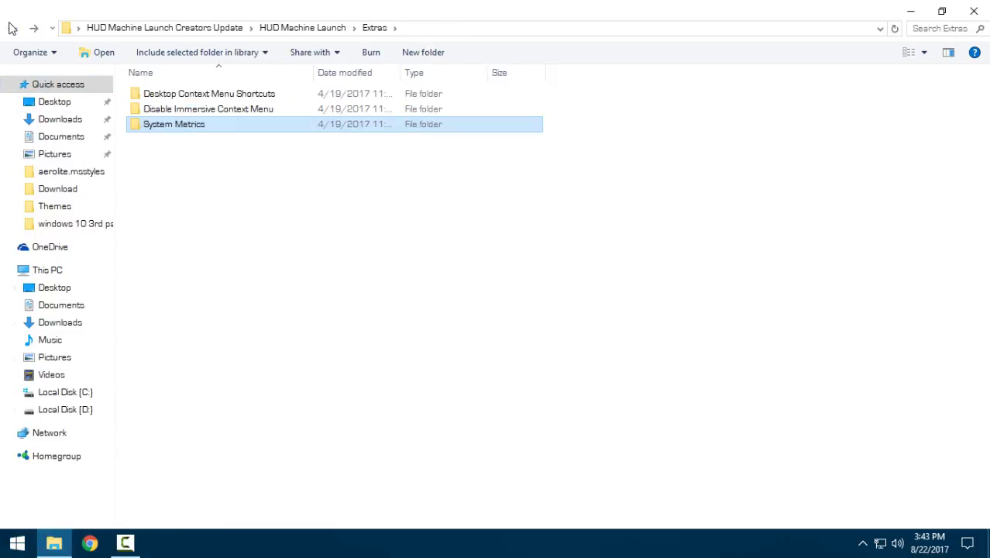
# Copy the HUD Machine Launch folder and its theme file.
pyautogui.click(13, 28)
pyautogui.moveTo(197, 148); pyautogui.dragTo(211, 112)
pyautogui.rightClick(213, 111)
pyautogui.click(244, 322)
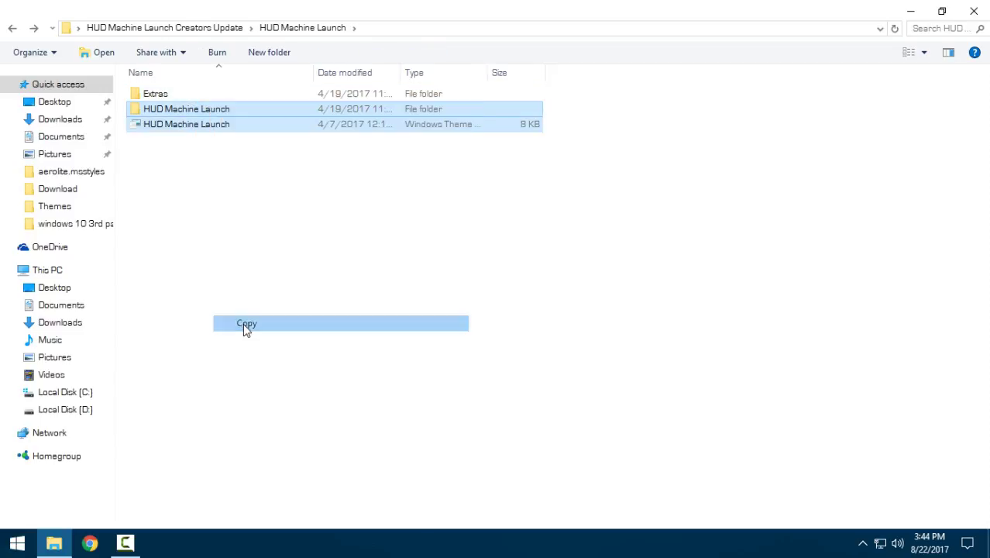
# Paste them into C:\Windows\Resources\Themes, replacing the existing files.
pyautogui.click(60, 269)
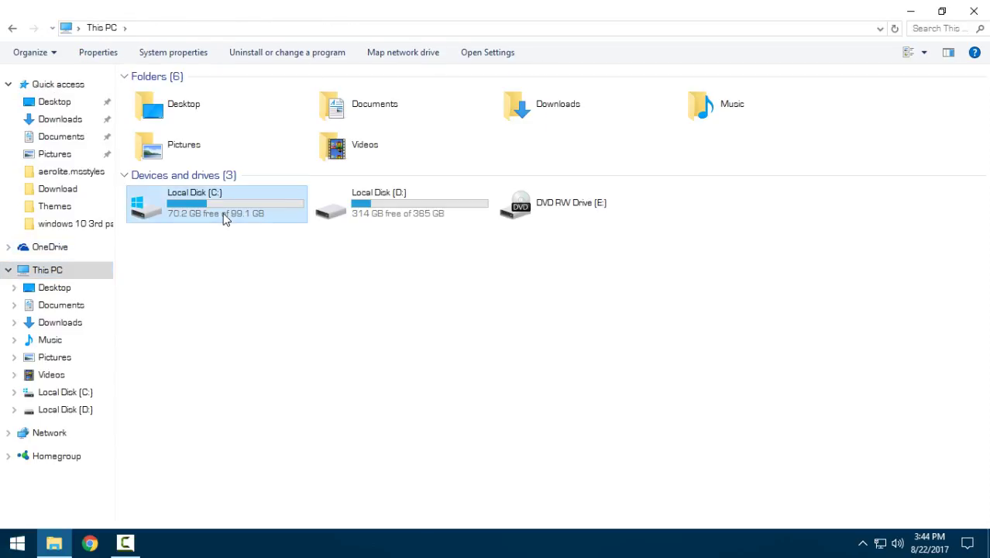
pyautogui.doubleClick(223, 218)
pyautogui.doubleClick(194, 230)
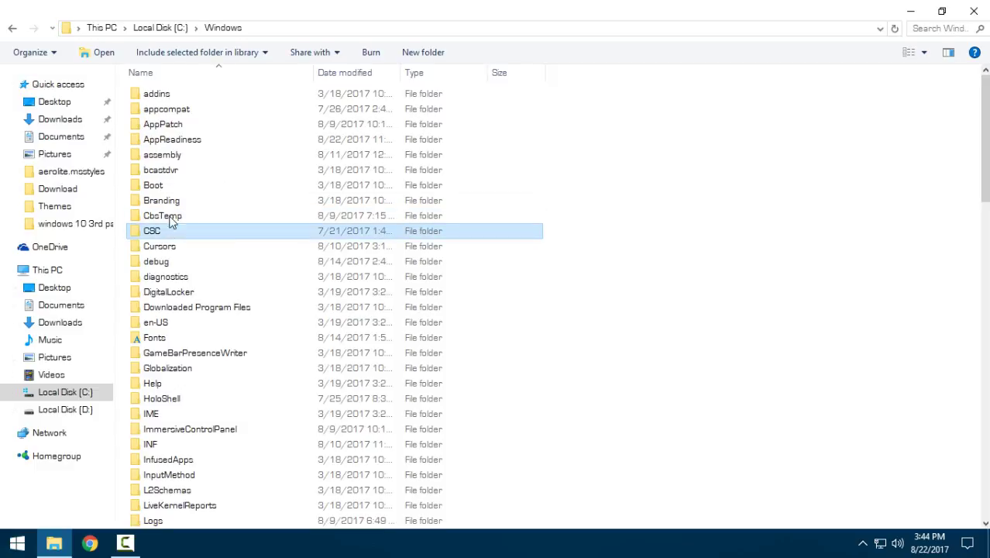
pyautogui.press('r')
pyautogui.press('r')
pyautogui.doubleClick(170, 137)
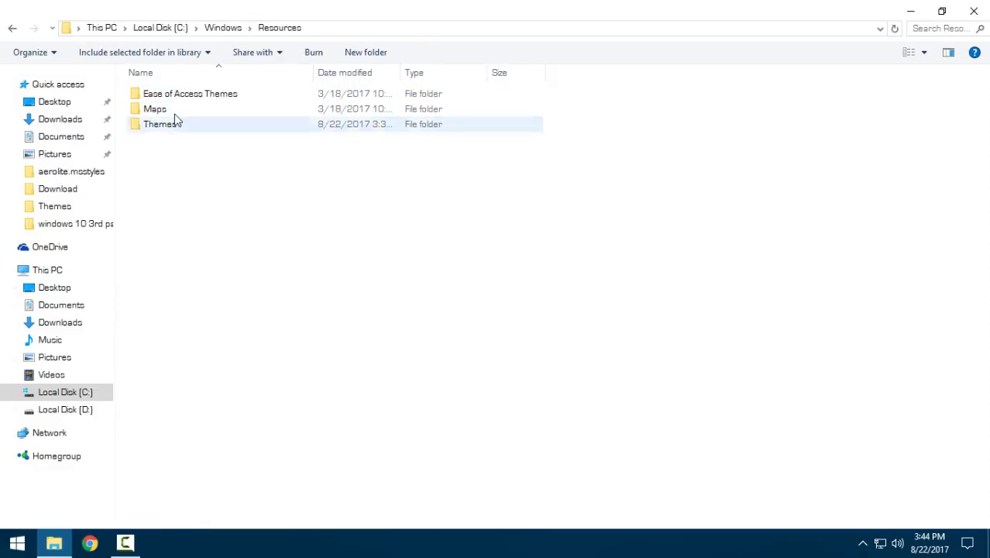
pyautogui.click(173, 129)
pyautogui.doubleClick(173, 128)
pyautogui.rightClick(758, 249)
pyautogui.click(784, 361)
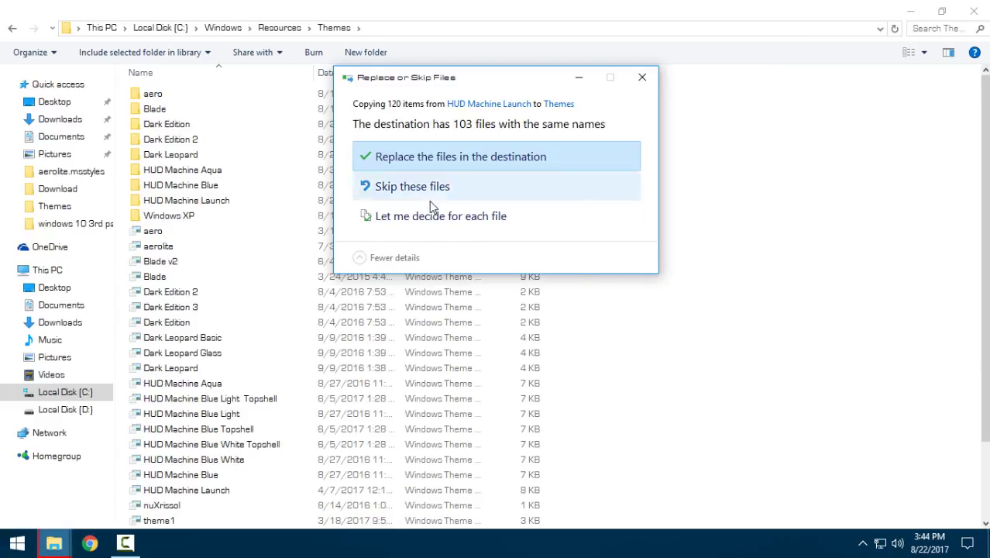
pyautogui.click(460, 157)
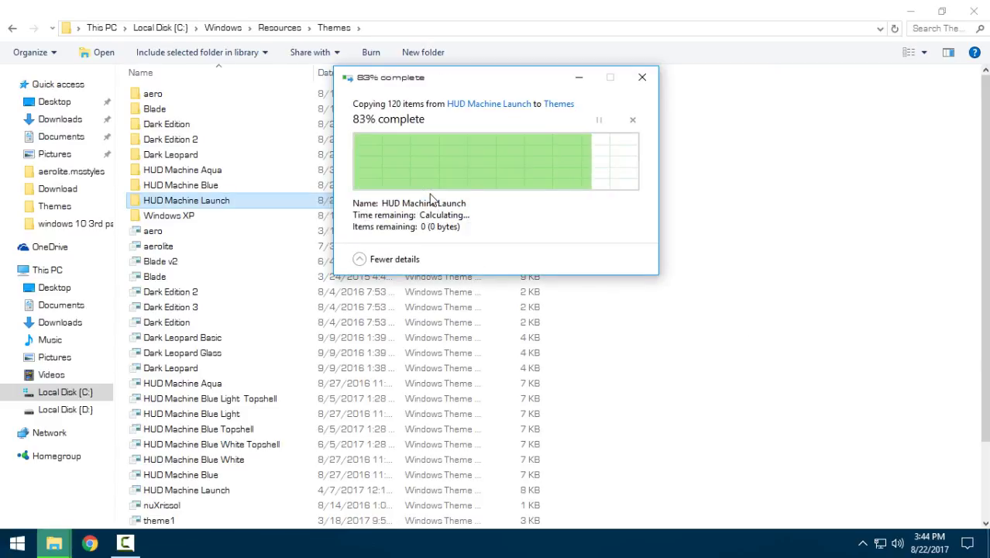
# Close the Themes folder and apply HUD Machine Launch from Personalization's Themes page.
pyautogui.click(973, 14)
pyautogui.rightClick(195, 159)
pyautogui.click(249, 375)
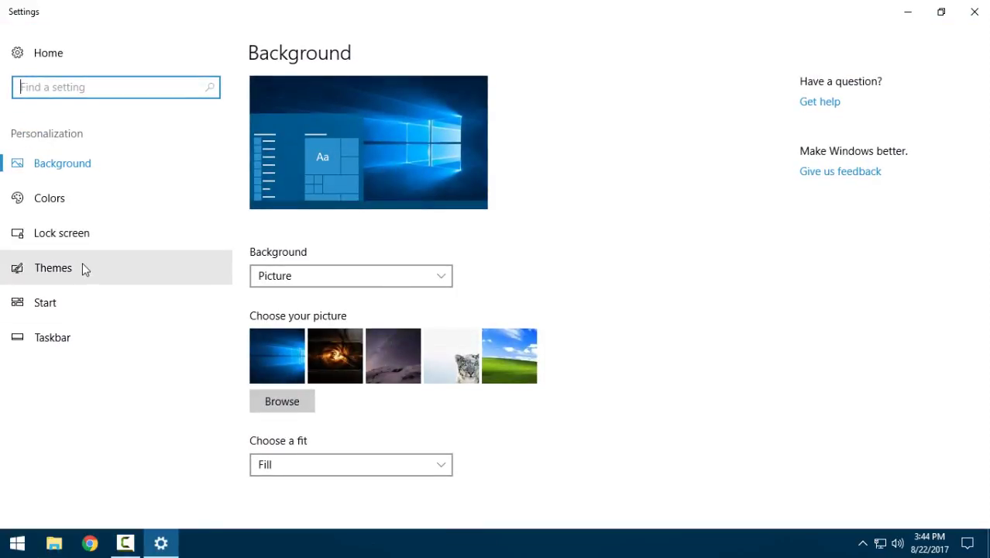
pyautogui.click(82, 268)
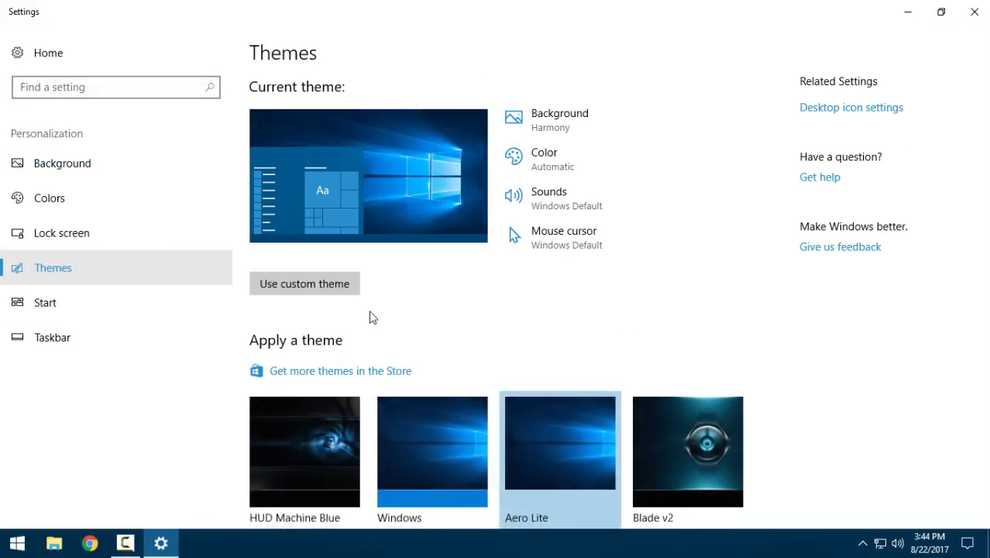
pyautogui.scroll(-5, 842, 311)
pyautogui.scroll(-5, 845, 313)
pyautogui.scroll(-3, 835, 312)
pyautogui.scroll(1, 583, 192)
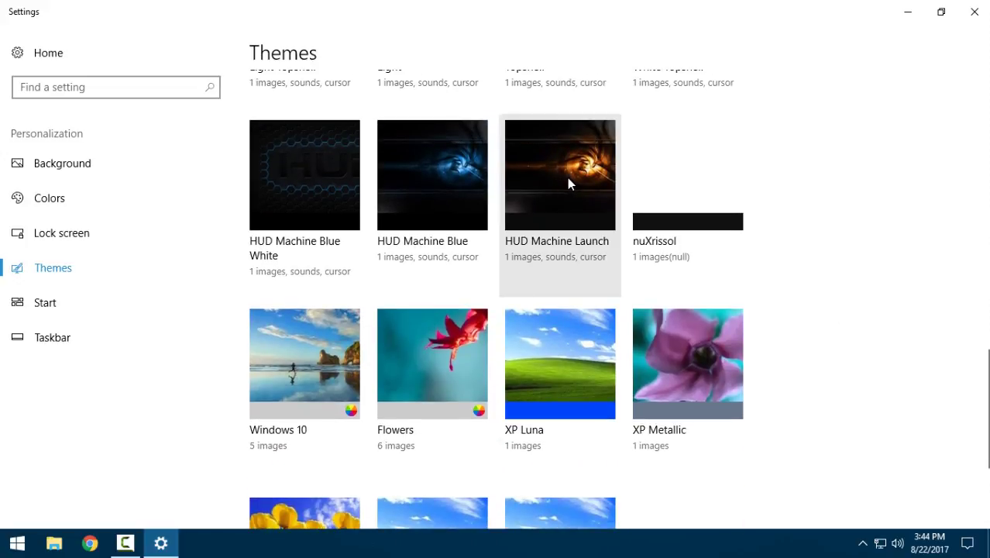
pyautogui.click(568, 178)
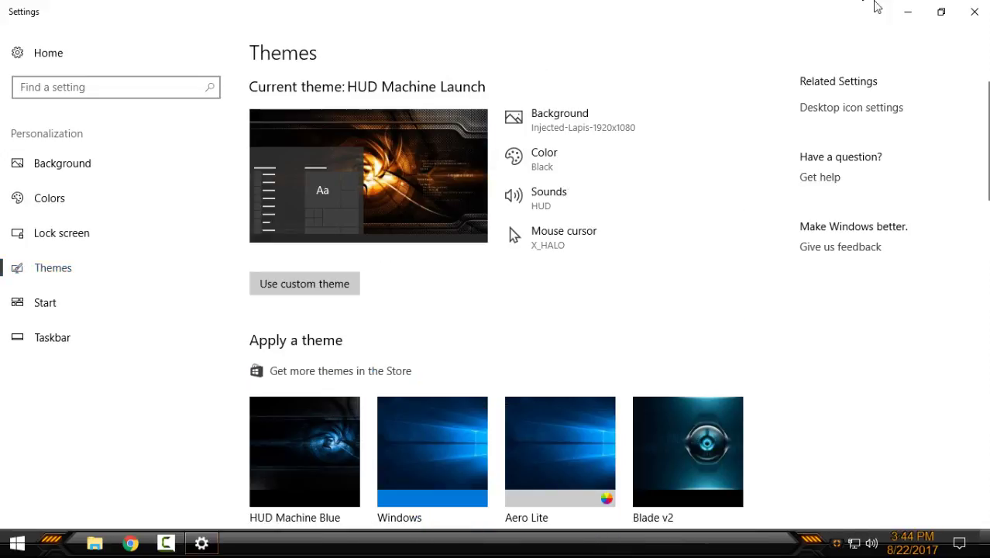
# Close Settings, refresh the desktop and preview the HUD-styled Start menu.
pyautogui.click(974, 16)
pyautogui.rightClick(422, 113)
pyautogui.click(461, 167)
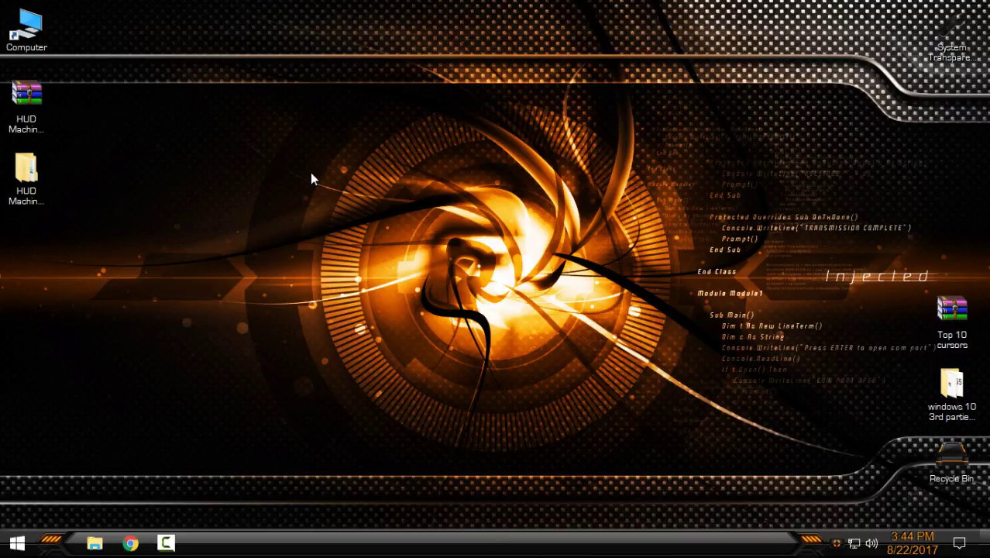
pyautogui.click(14, 545)
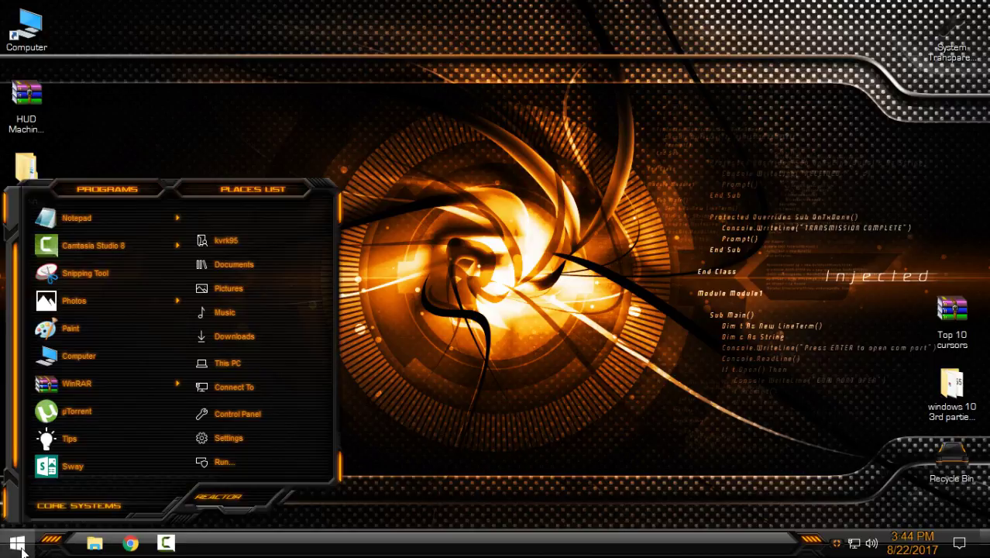
pyautogui.click(147, 149)
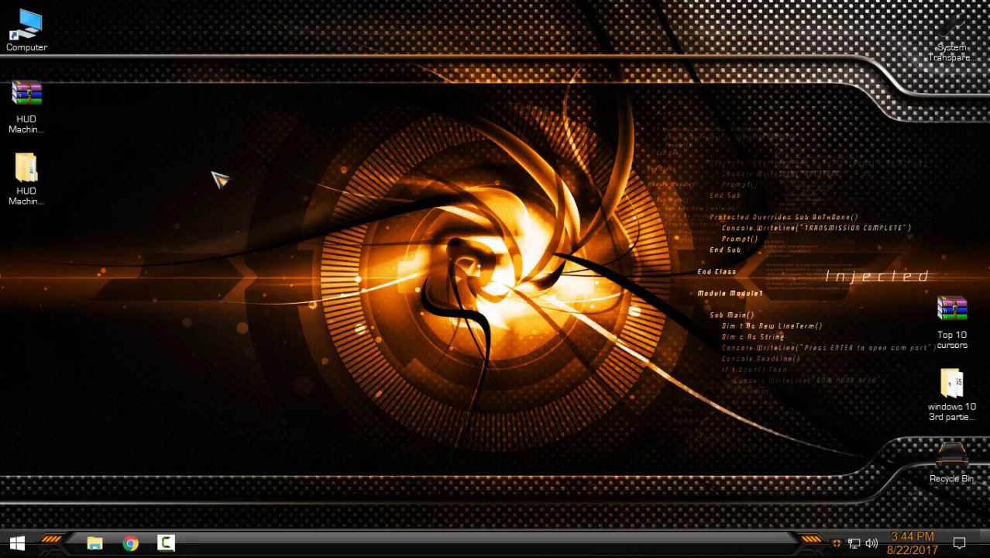
# Open and close the HUD Machine Launch Creators Update folder, then reopen Start.
pyautogui.doubleClick(23, 178)
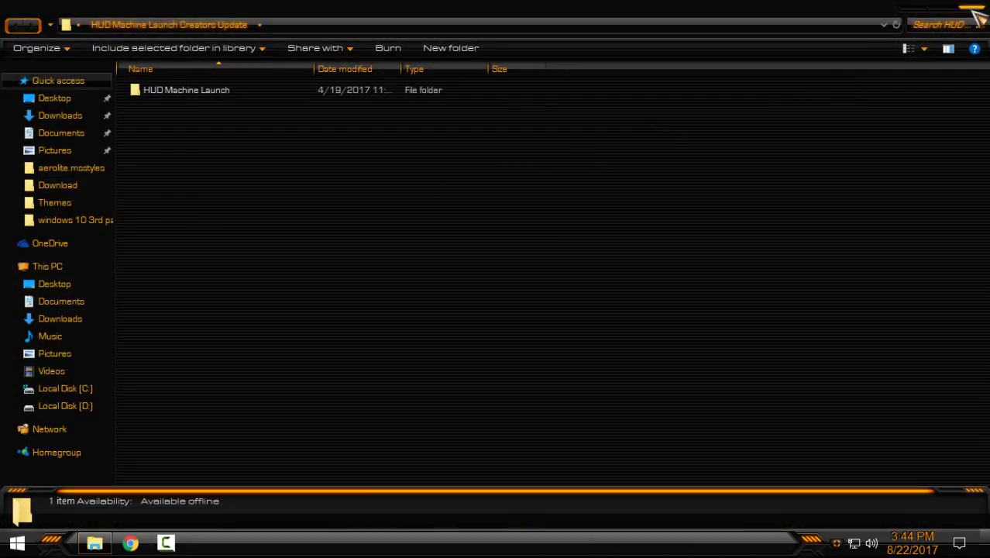
pyautogui.click(977, 11)
pyautogui.click(23, 544)
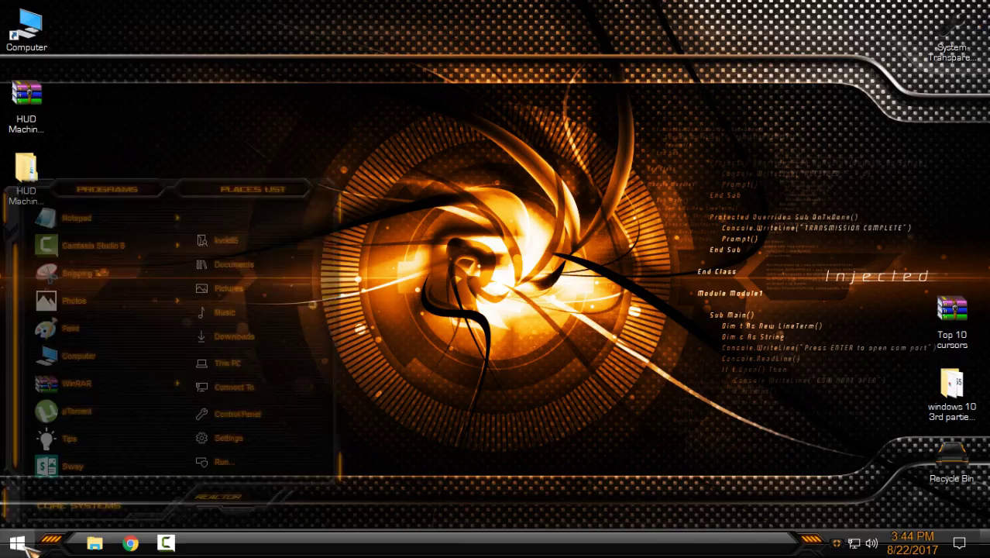
# In StartIsBack Properties, choose the HUD Machine menu style under Appearance.
pyautogui.rightClick(326, 220)
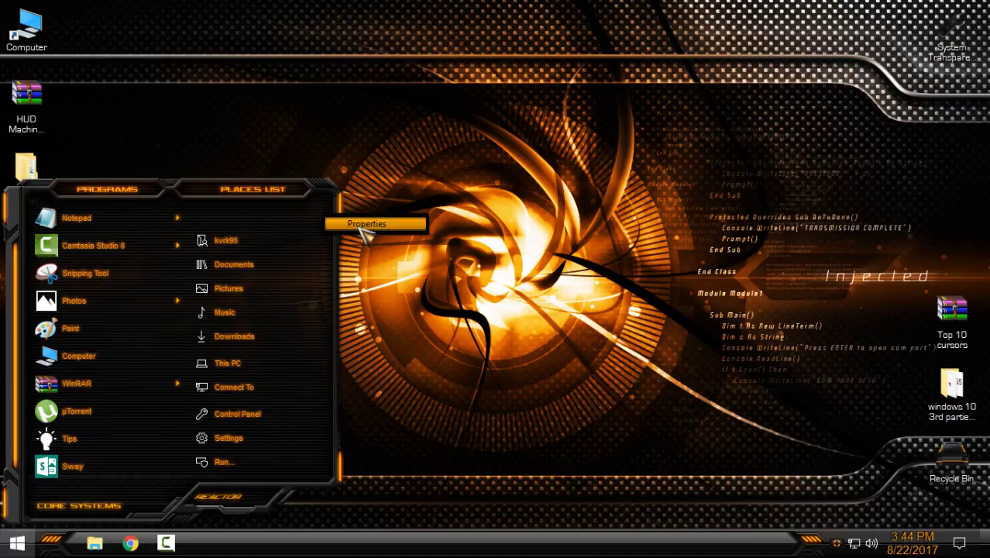
pyautogui.click(360, 227)
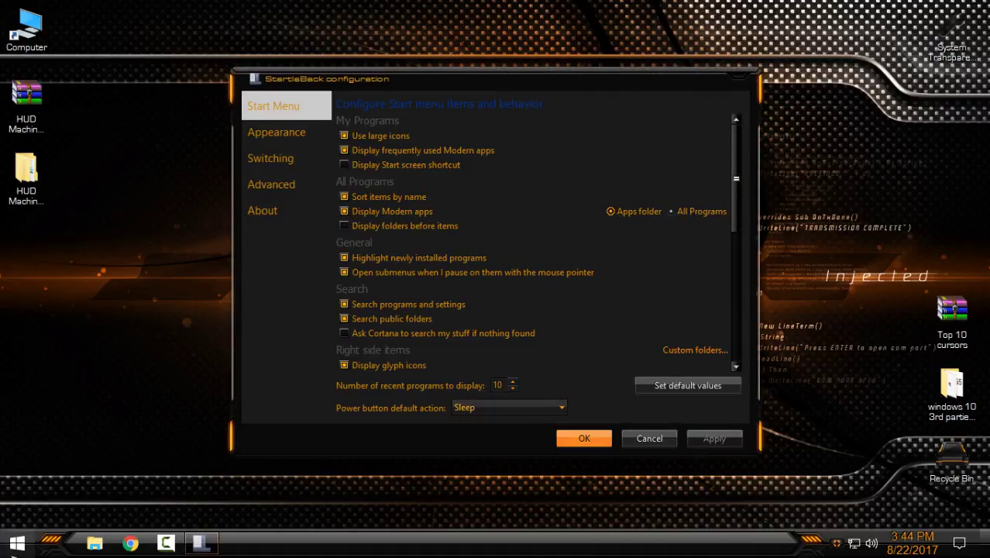
pyautogui.click(17, 543)
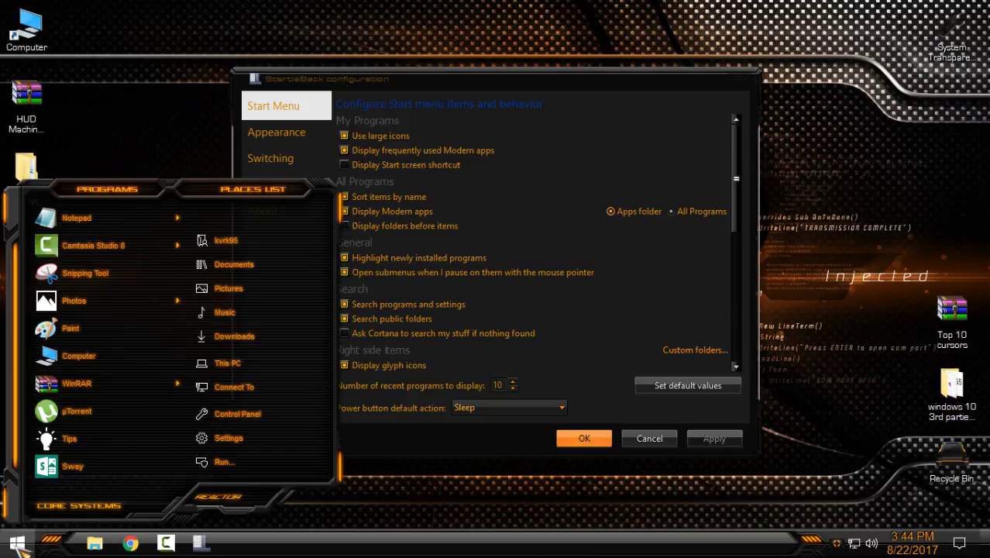
pyautogui.click(17, 543)
pyautogui.click(306, 136)
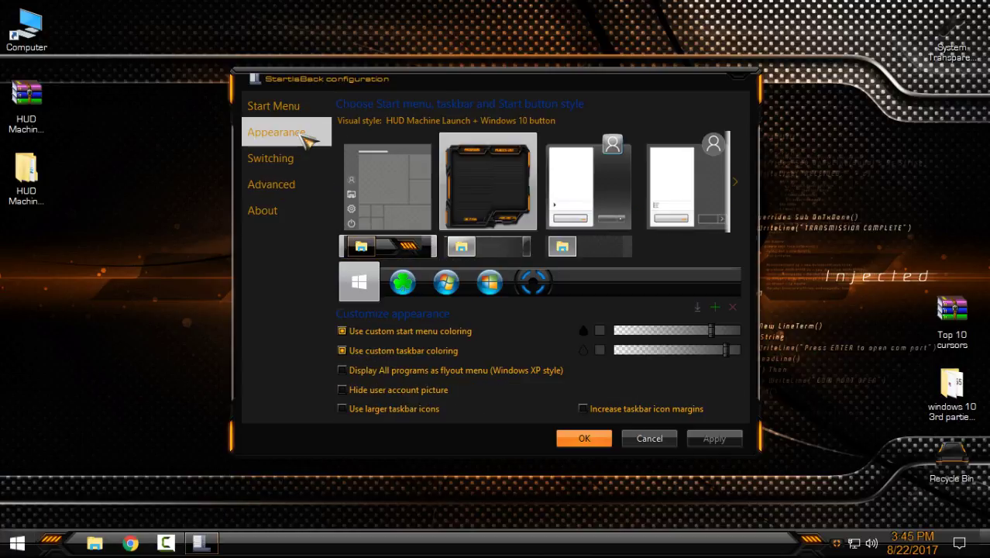
pyautogui.click(492, 195)
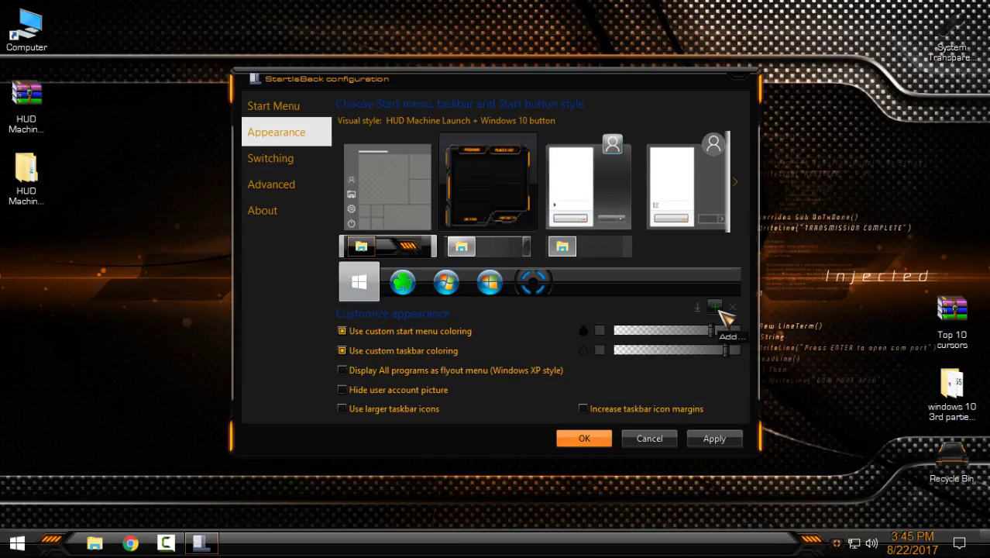
# Set the start button image to explorer.exe\6801.png and save with OK.
pyautogui.click(720, 309)
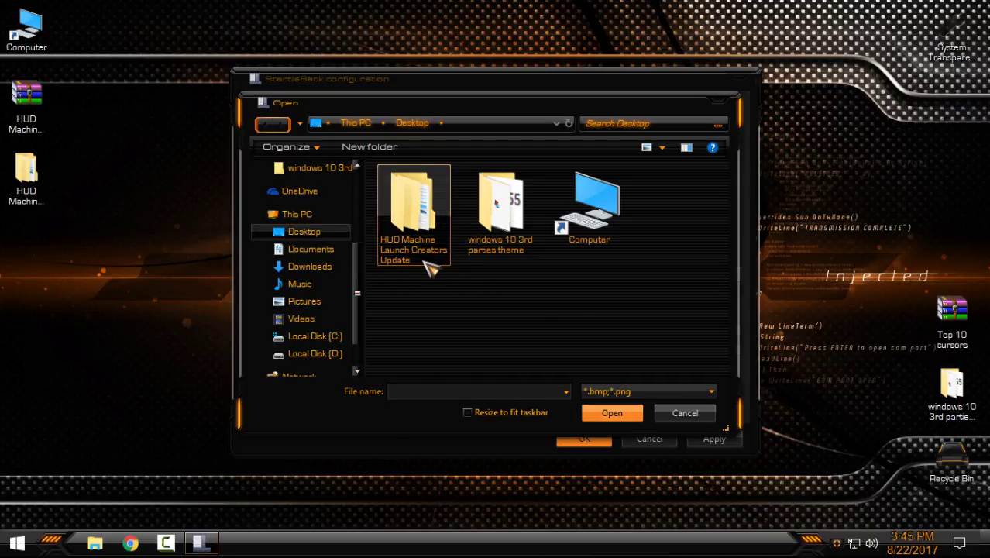
pyautogui.doubleClick(431, 232)
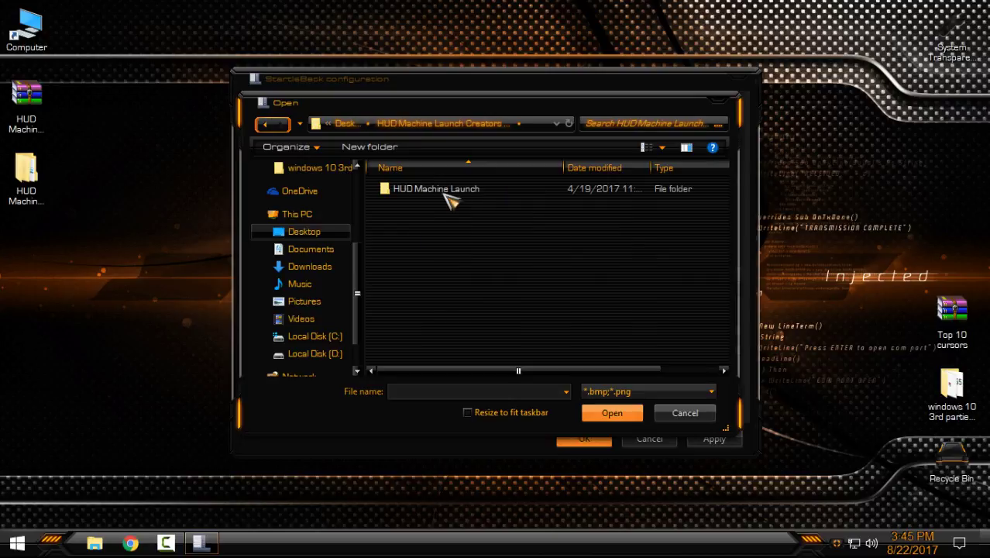
pyautogui.doubleClick(446, 194)
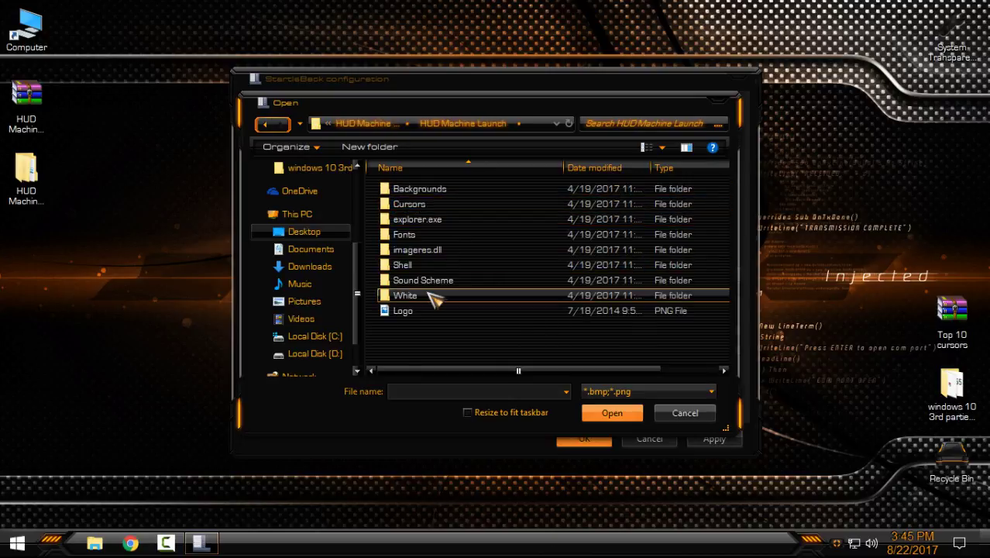
pyautogui.doubleClick(439, 220)
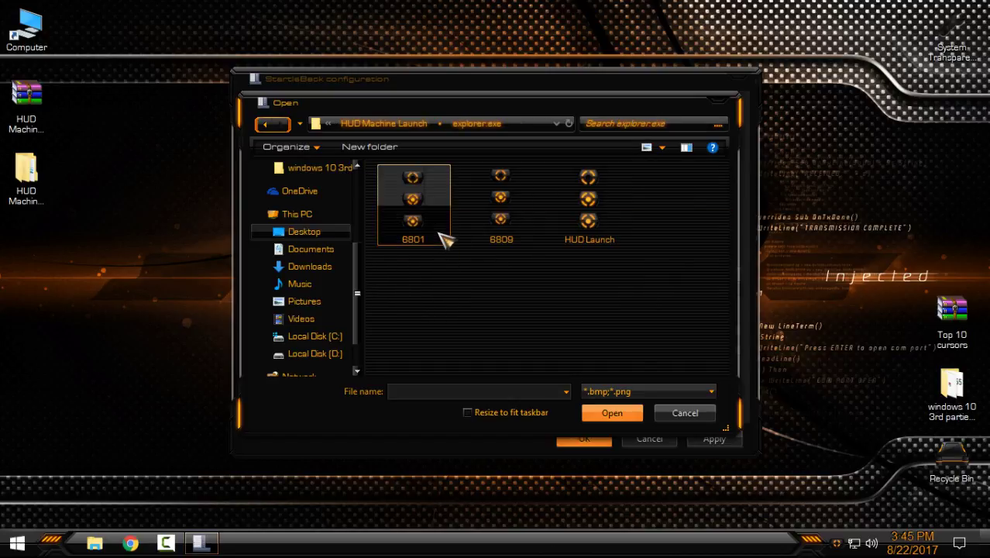
pyautogui.click(440, 234)
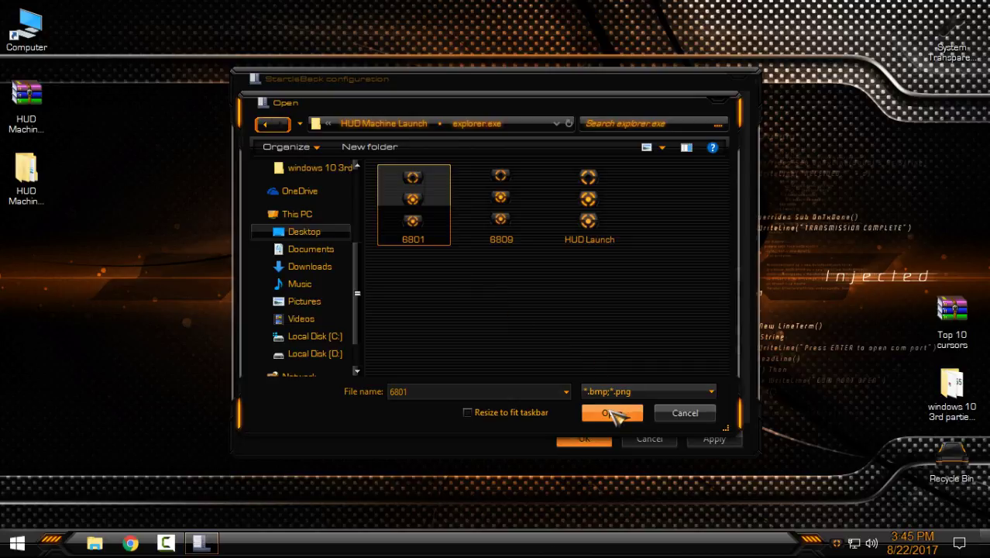
pyautogui.click(611, 414)
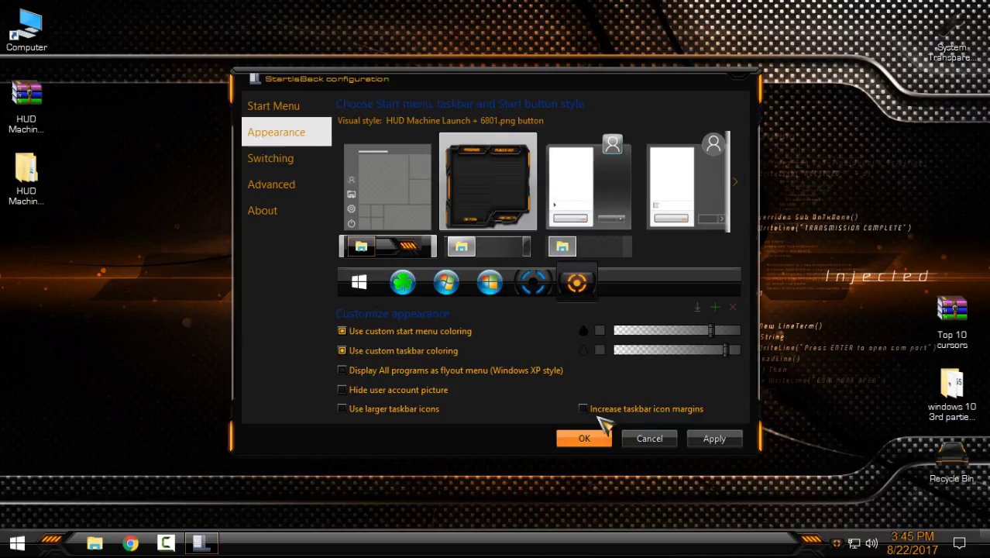
pyautogui.click(584, 438)
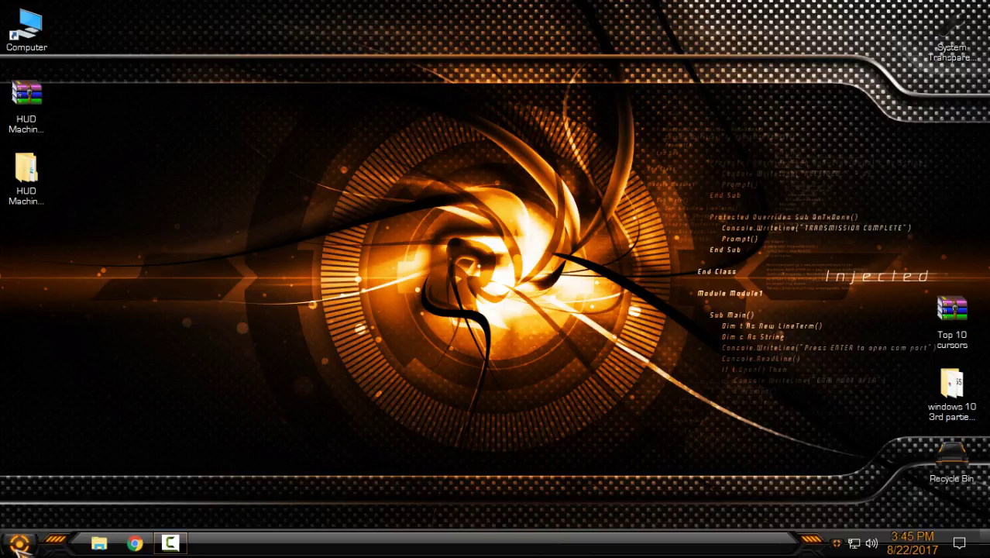
# Refresh the desktop, move the System Transparency icon left, and open its tray menu.
pyautogui.click(20, 543)
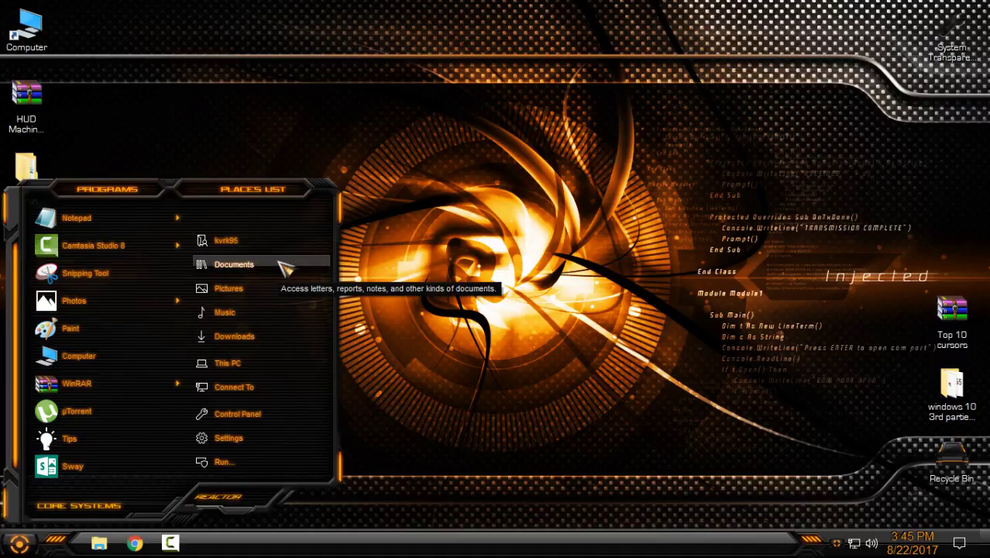
pyautogui.rightClick(354, 129)
pyautogui.click(396, 191)
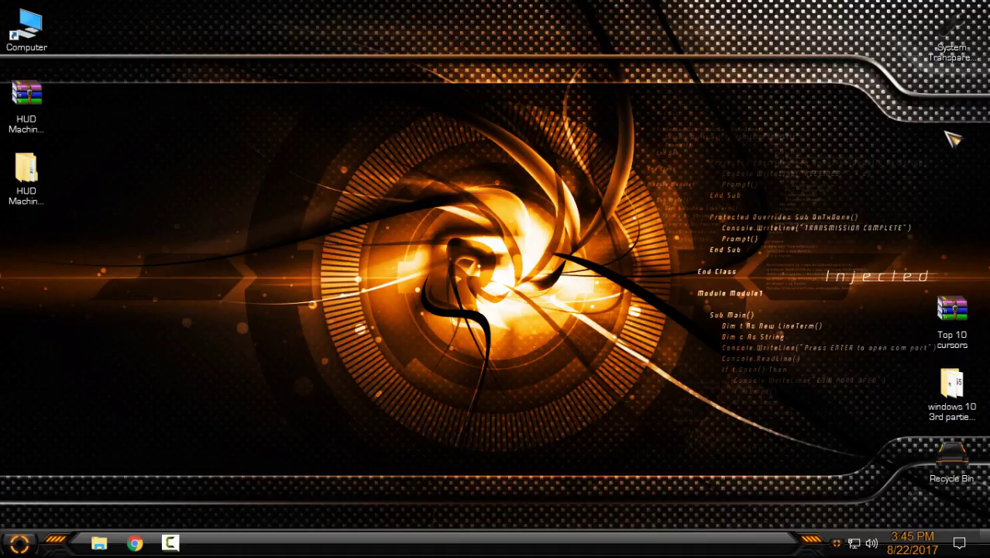
pyautogui.moveTo(951, 34); pyautogui.dragTo(35, 259)
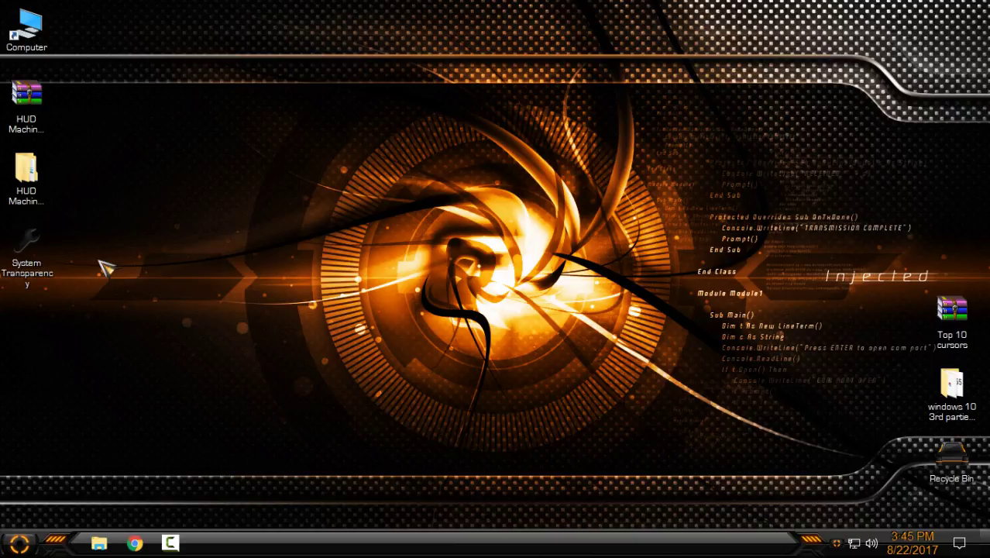
pyautogui.click(836, 543)
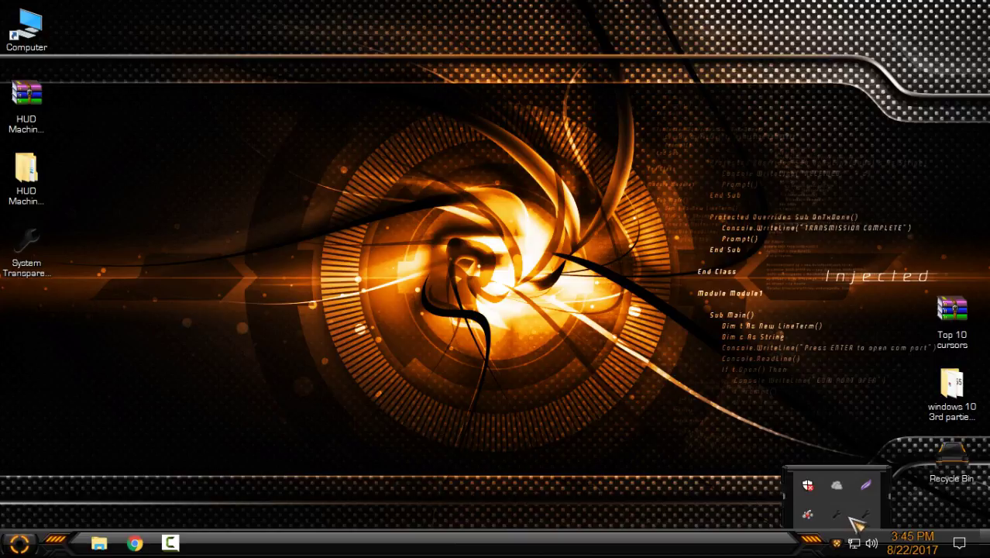
pyautogui.rightClick(837, 514)
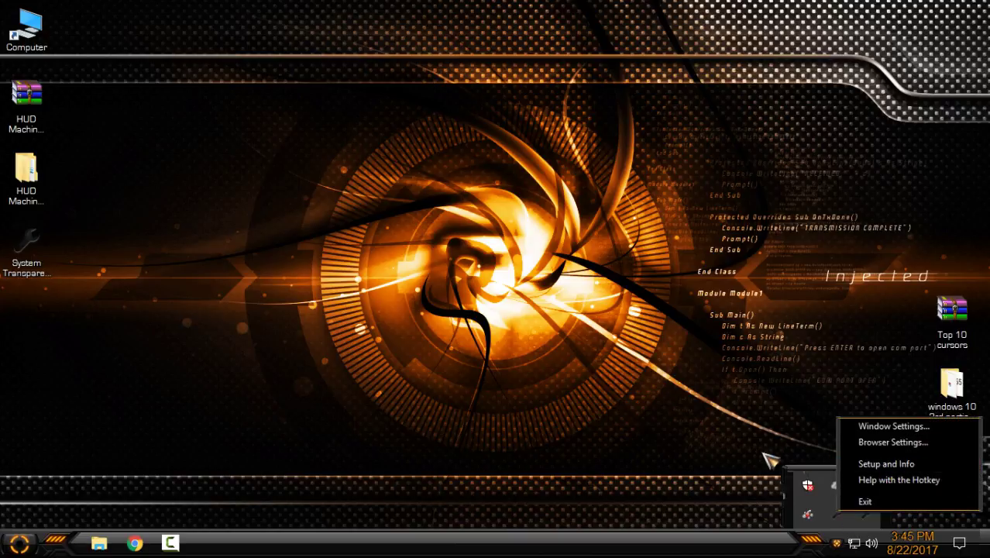
# Enable transparency for popup menus, taskbar and Start menu, tooltips and all Explorer windows.
pyautogui.click(884, 464)
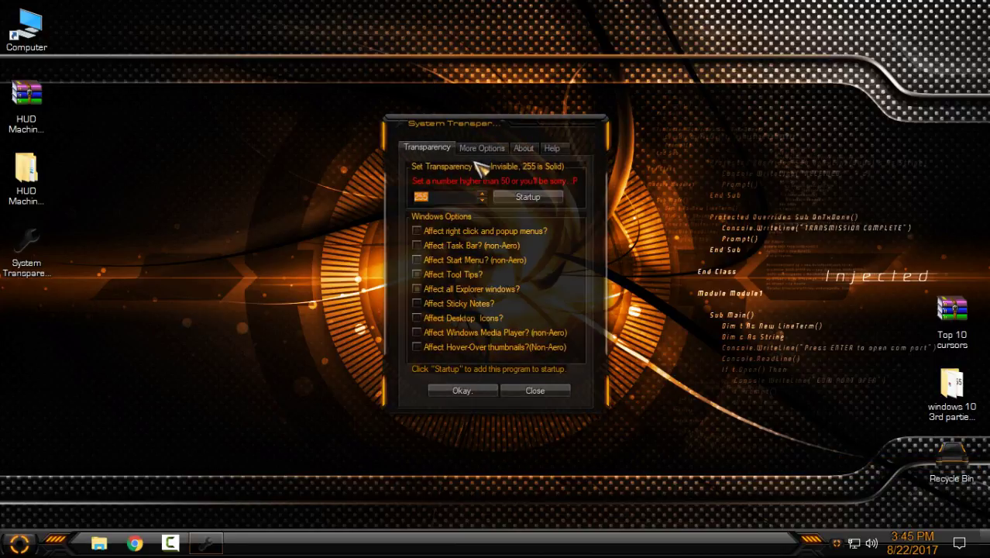
pyautogui.moveTo(496, 136); pyautogui.dragTo(334, 71)
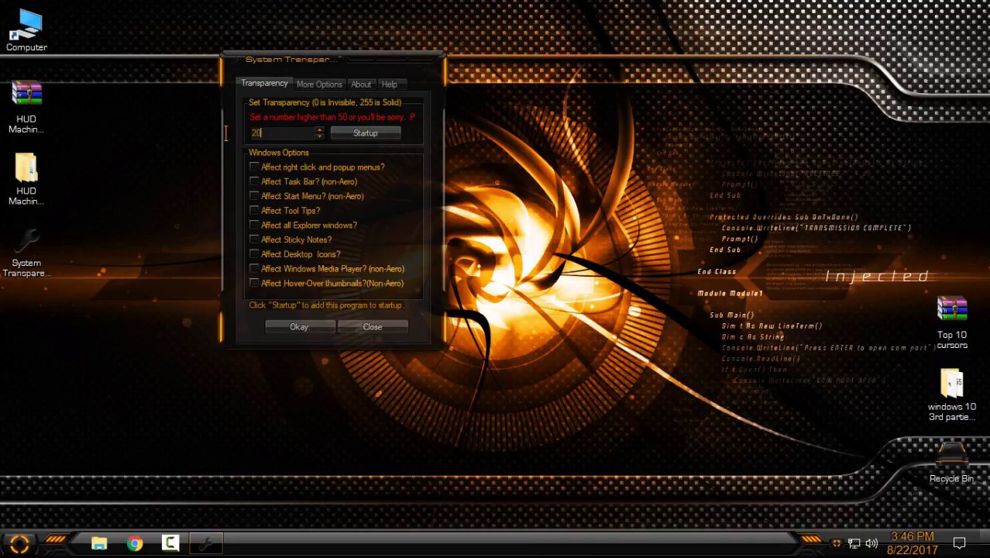
pyautogui.click(254, 168)
pyautogui.click(255, 181)
pyautogui.click(254, 225)
pyautogui.click(267, 210)
pyautogui.click(293, 326)
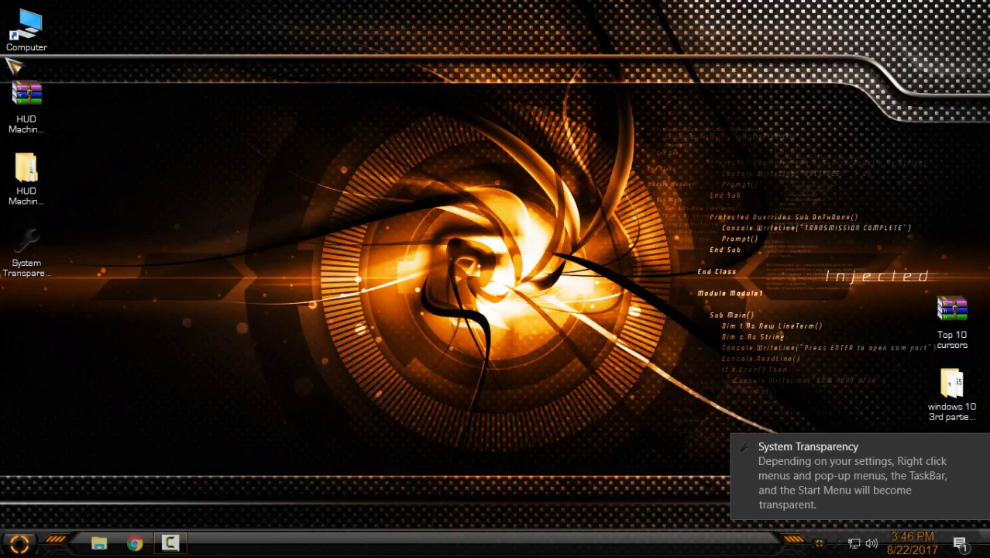
# Open This PC, move, maximize and restore it, then close it.
pyautogui.doubleClick(27, 28)
pyautogui.moveTo(434, 9)
pyautogui.mouseDown()
pyautogui.moveTo(556, 57)
pyautogui.moveTo(530, 55)
pyautogui.mouseUp()
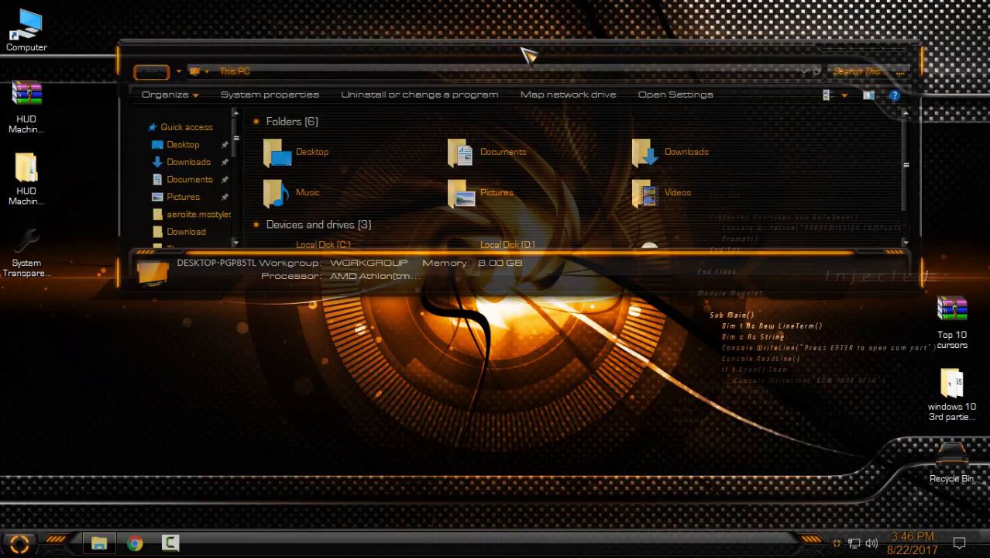
pyautogui.click(860, 50)
pyautogui.moveTo(843, 11); pyautogui.dragTo(833, 54)
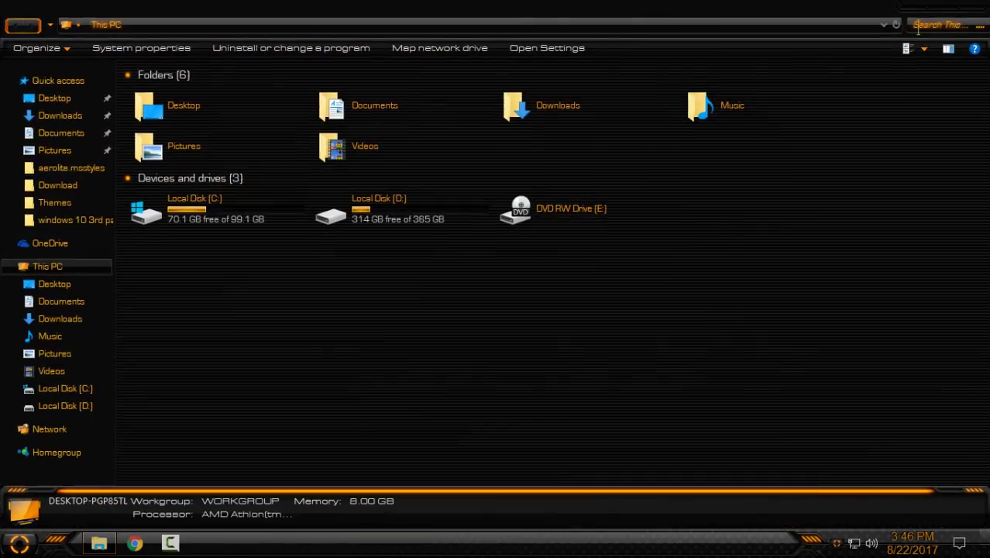
pyautogui.click(953, 12)
# Open Control Panel from the Start menu's Places list.
pyautogui.click(19, 542)
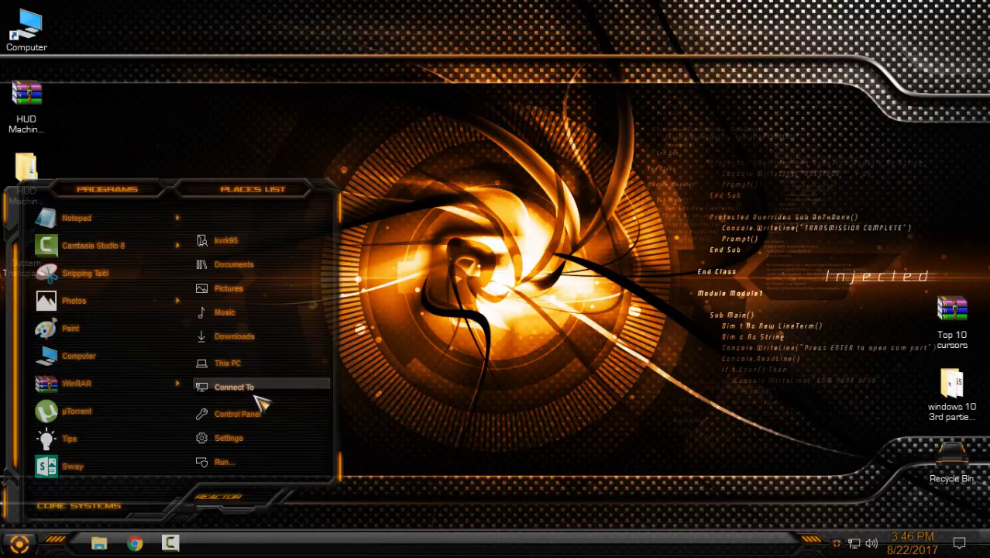
pyautogui.rightClick(249, 415)
pyautogui.click(243, 388)
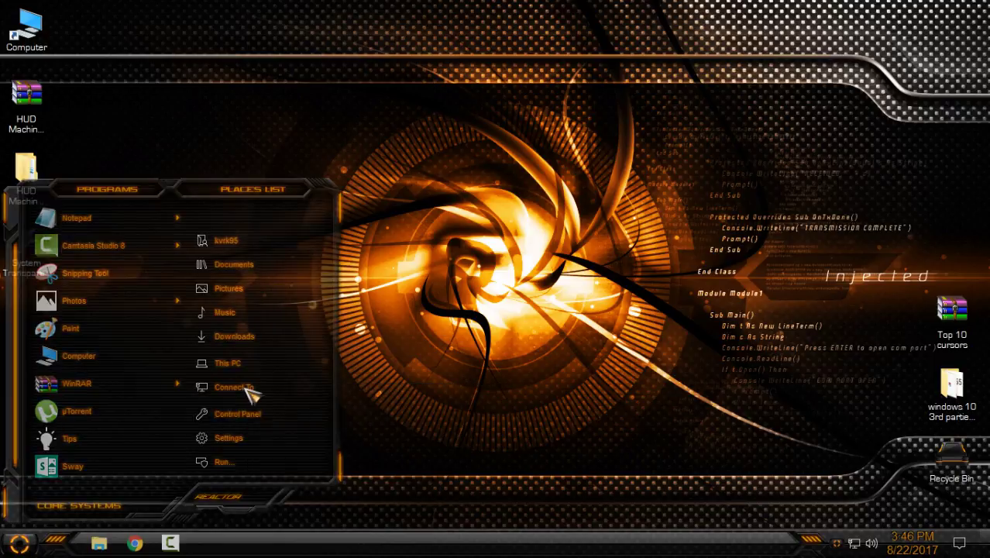
pyautogui.click(19, 542)
pyautogui.click(246, 414)
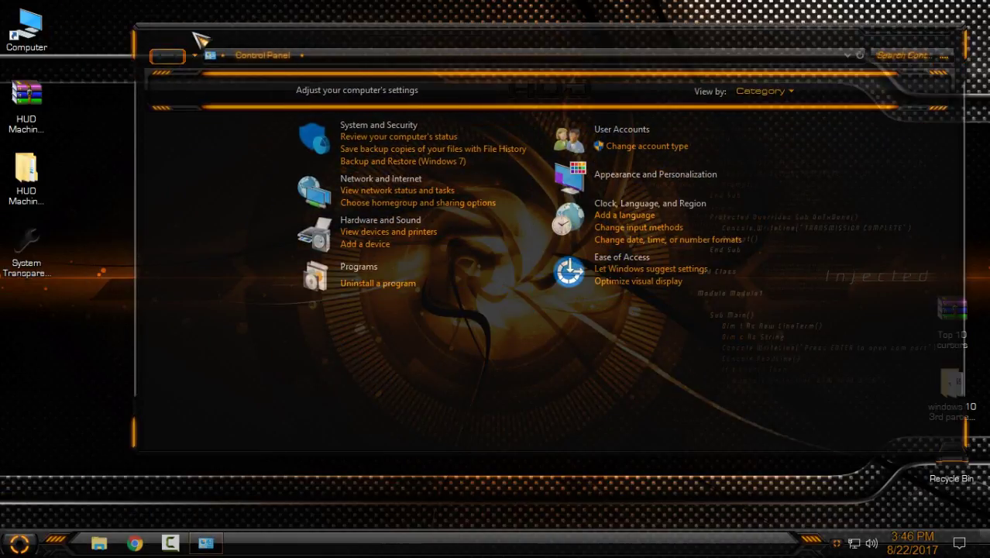
# Shrink Control Panel to the top and place This PC's System window lower right.
pyautogui.moveTo(138, 28)
pyautogui.mouseDown()
pyautogui.moveTo(379, 153)
pyautogui.moveTo(400, 224)
pyautogui.mouseUp()
pyautogui.moveTo(482, 226); pyautogui.dragTo(507, 30)
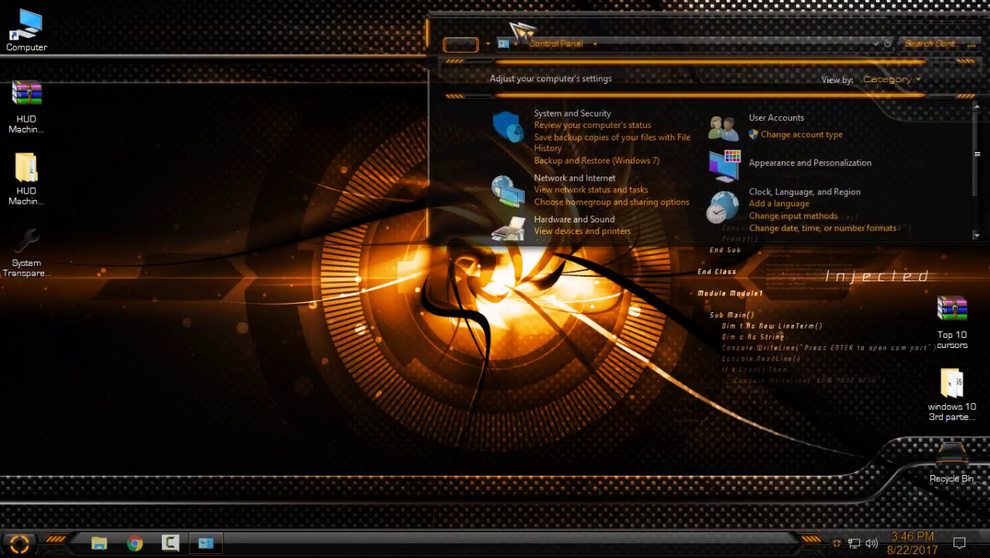
pyautogui.click(19, 543)
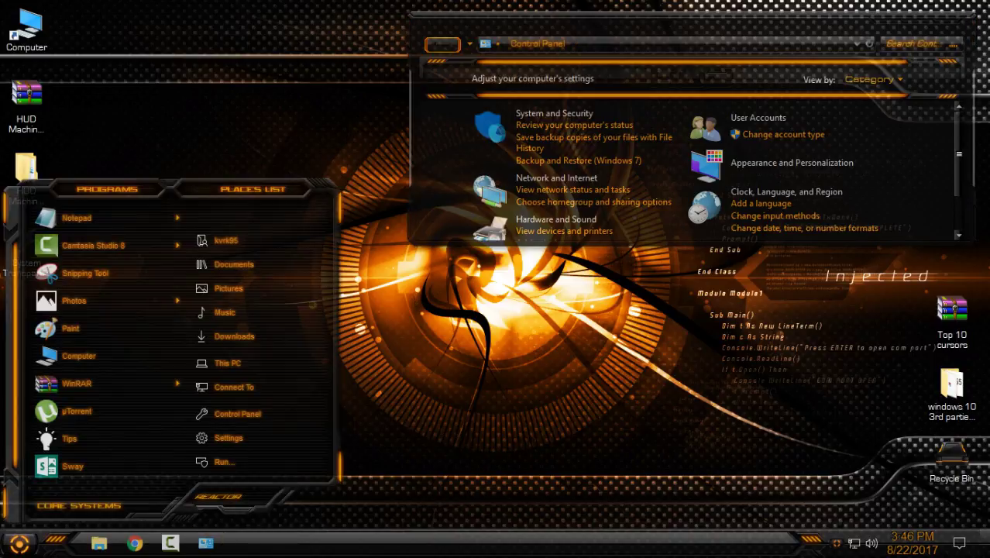
pyautogui.rightClick(246, 364)
pyautogui.click(339, 353)
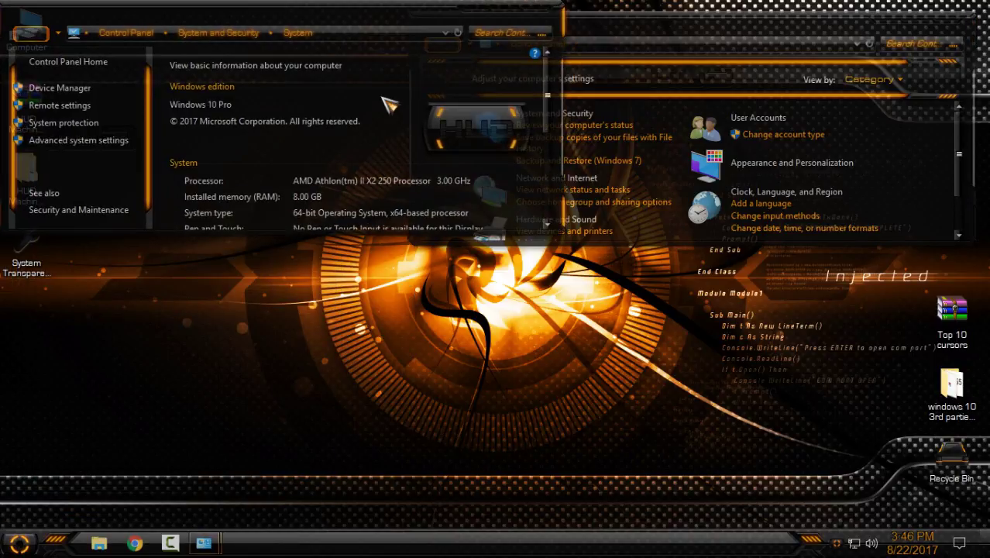
pyautogui.moveTo(404, 28)
pyautogui.mouseDown()
pyautogui.moveTo(817, 287)
pyautogui.moveTo(810, 278)
pyautogui.mouseUp()
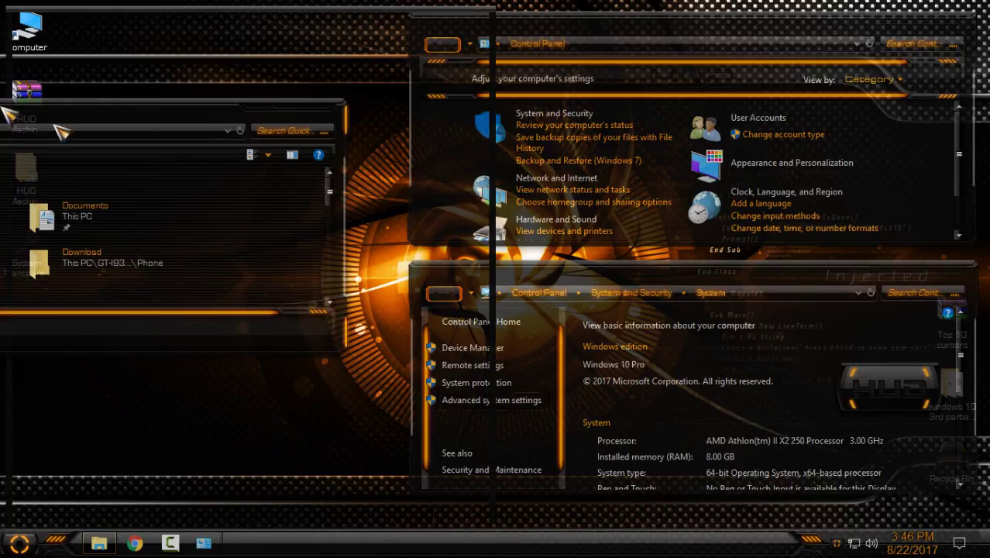
# Resize the Quick access window to fill the left side, top to bottom.
pyautogui.moveTo(8, 117); pyautogui.dragTo(3, 124)
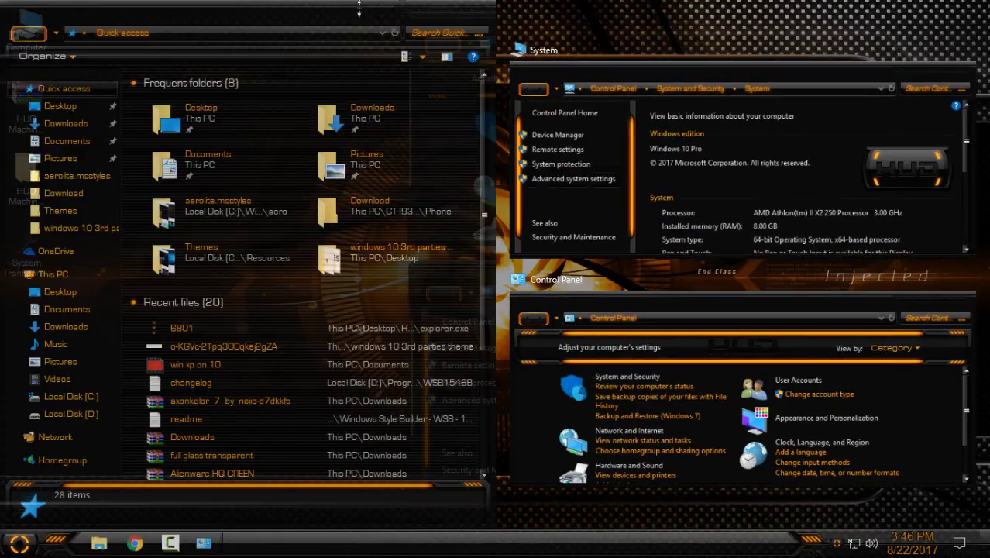
pyautogui.moveTo(363, 20)
pyautogui.mouseDown()
pyautogui.moveTo(399, 57)
pyautogui.moveTo(665, 105)
pyautogui.mouseUp()
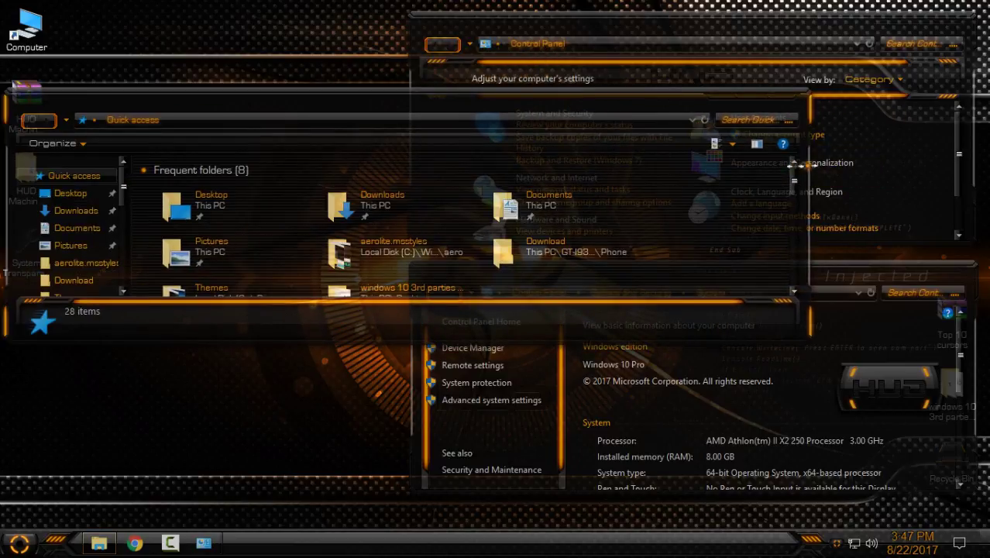
pyautogui.moveTo(810, 186); pyautogui.dragTo(369, 227)
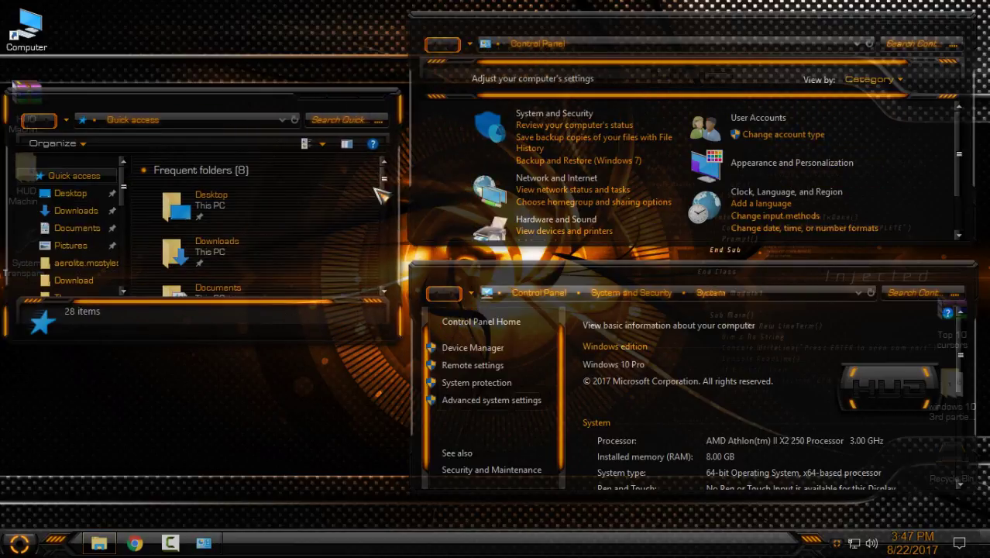
pyautogui.moveTo(222, 91); pyautogui.dragTo(245, 14)
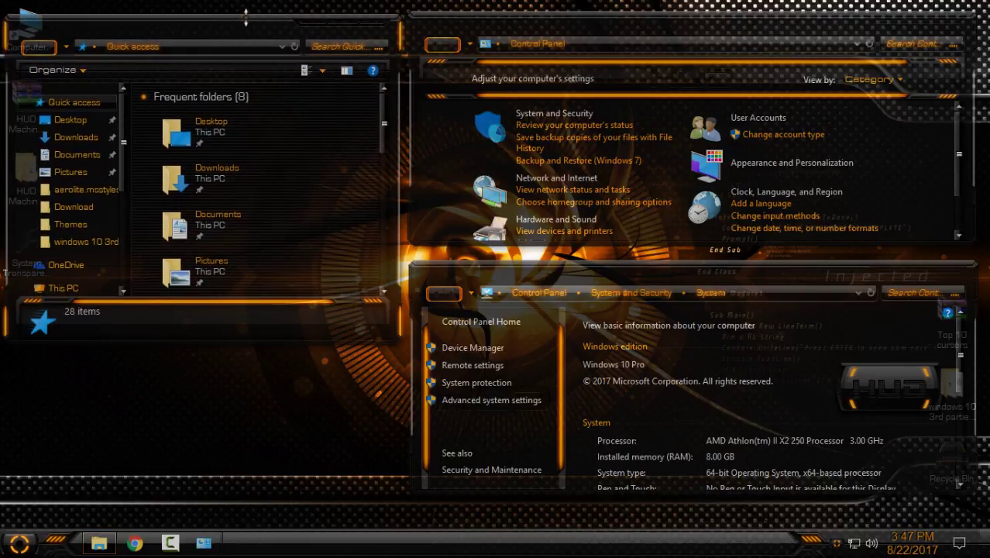
pyautogui.moveTo(227, 345); pyautogui.dragTo(227, 490)
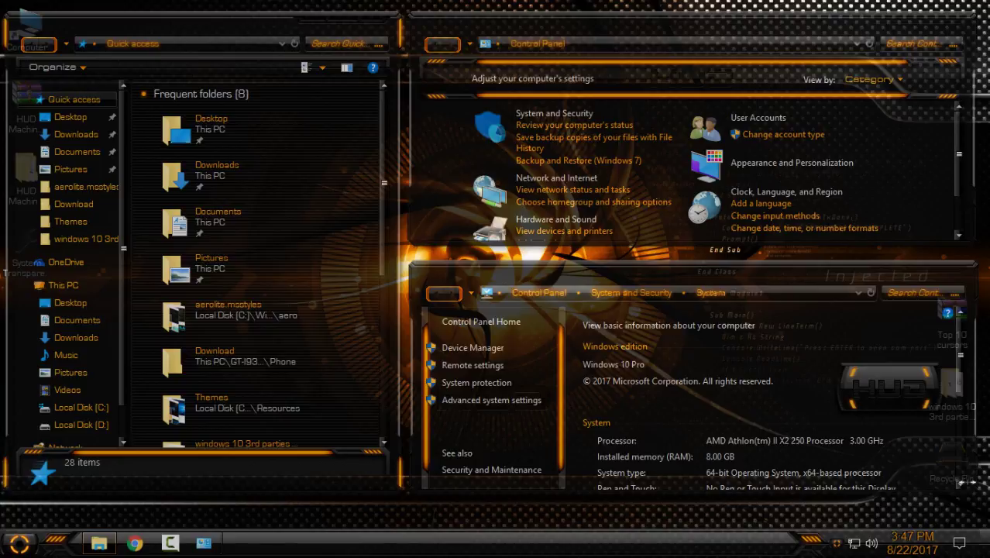
pyautogui.click(837, 543)
pyautogui.rightClick(839, 517)
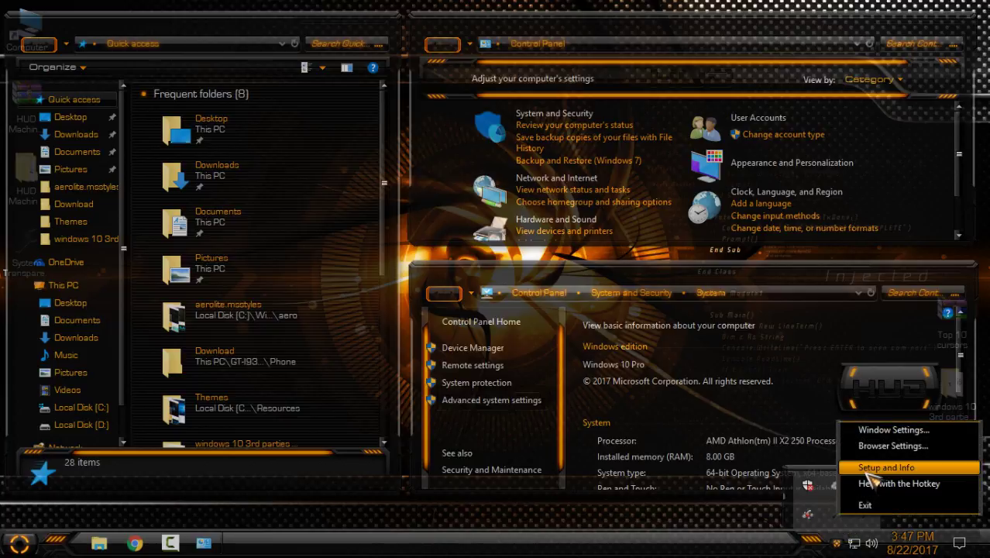
pyautogui.click(870, 470)
pyautogui.click(483, 148)
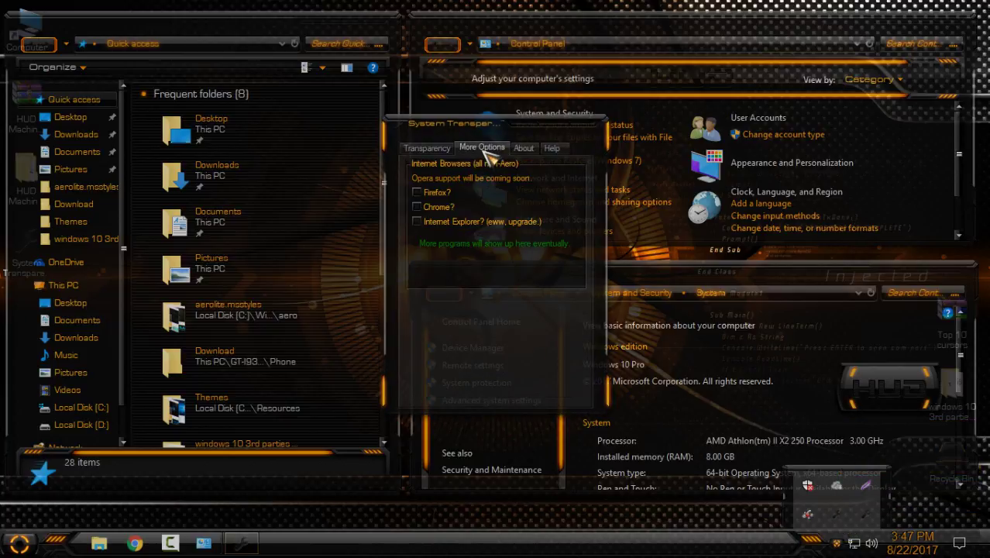
pyautogui.click(459, 333)
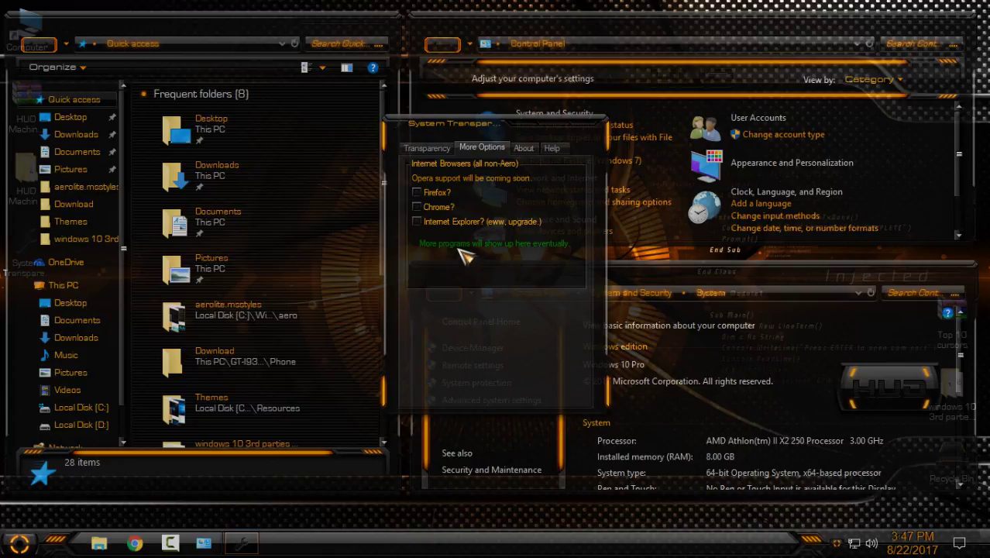
pyautogui.click(432, 207)
pyautogui.click(435, 192)
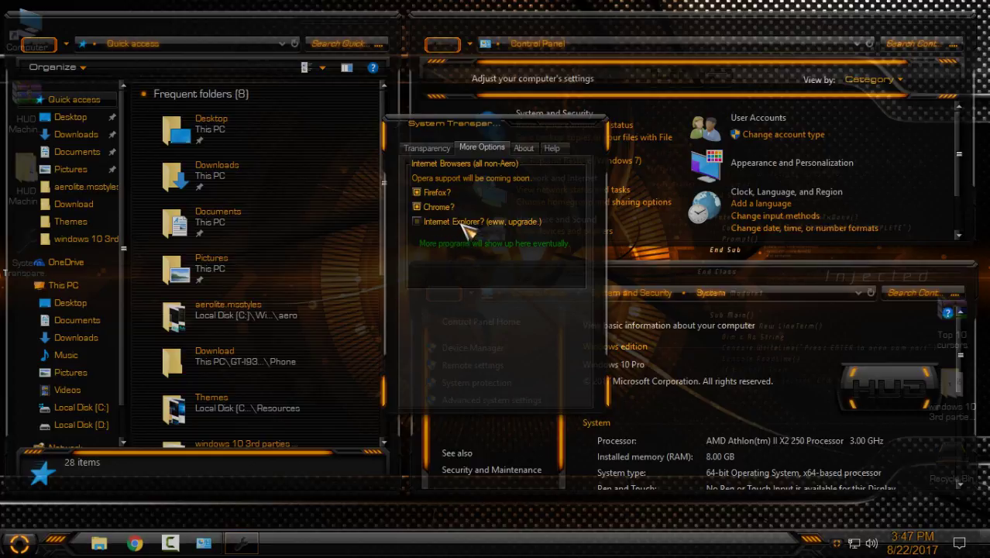
pyautogui.click(418, 207)
pyautogui.click(417, 221)
pyautogui.click(524, 149)
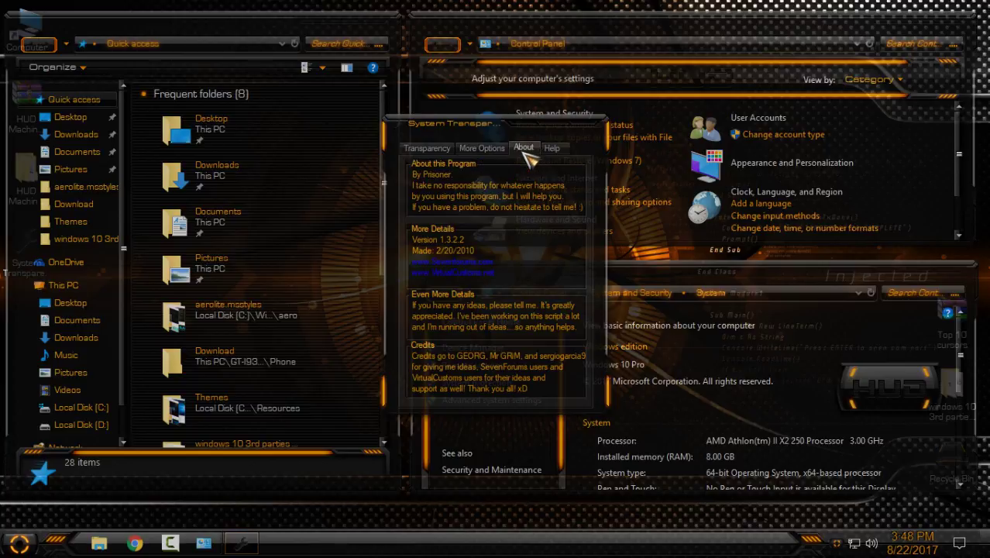
pyautogui.click(551, 148)
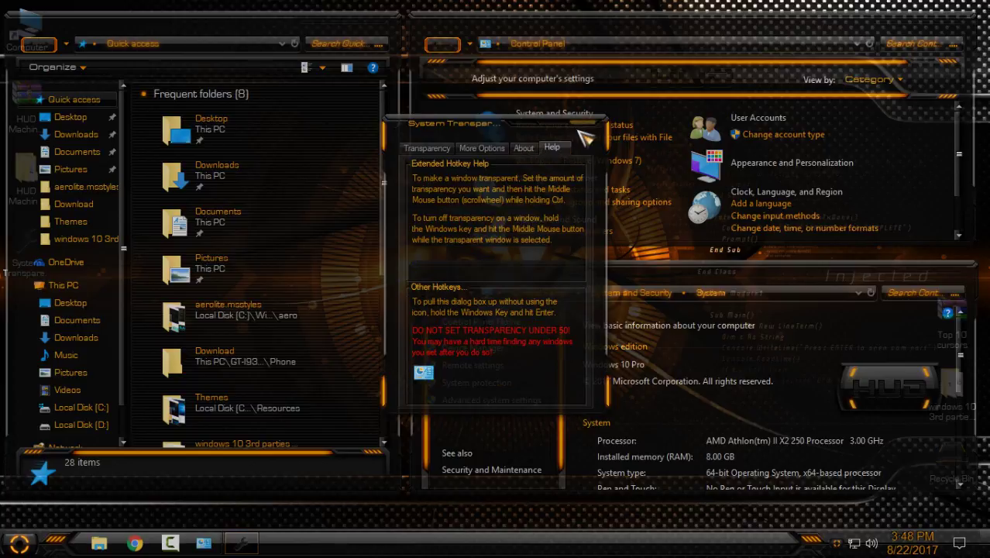
pyautogui.click(583, 126)
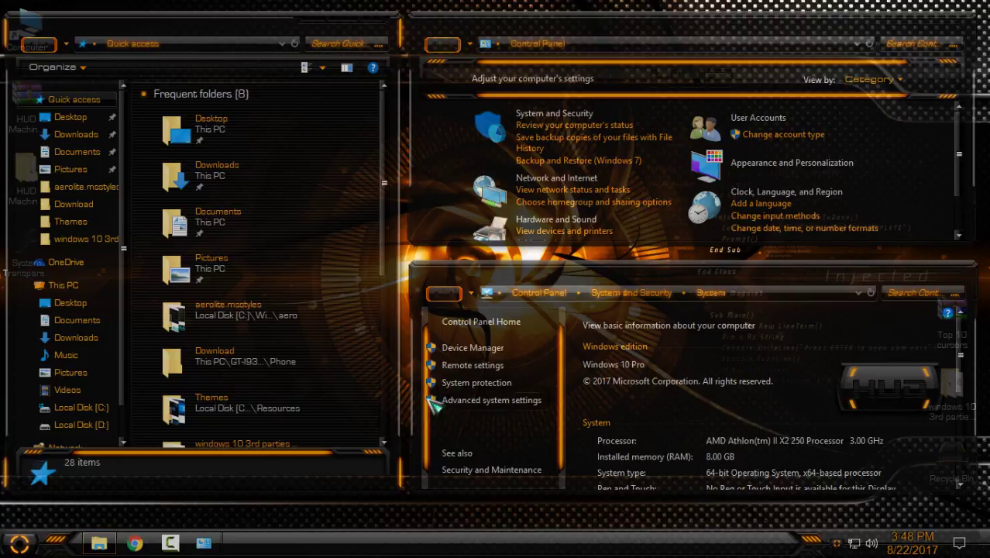
pyautogui.rightClick(377, 508)
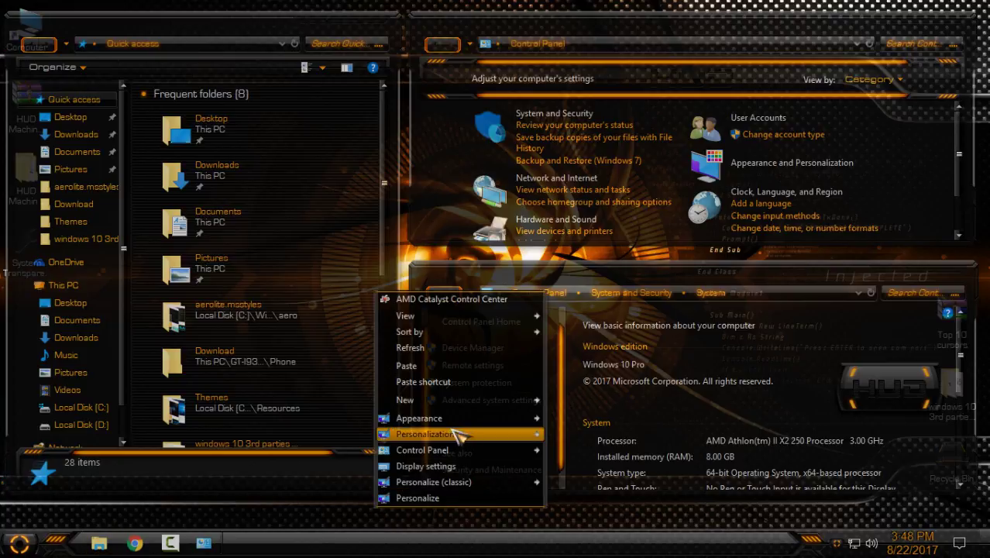
pyautogui.click(351, 513)
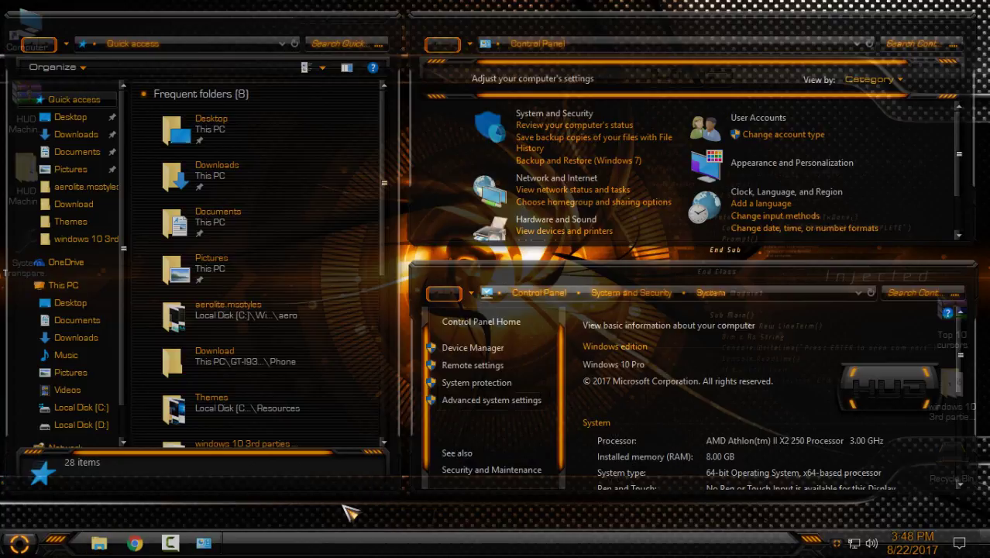